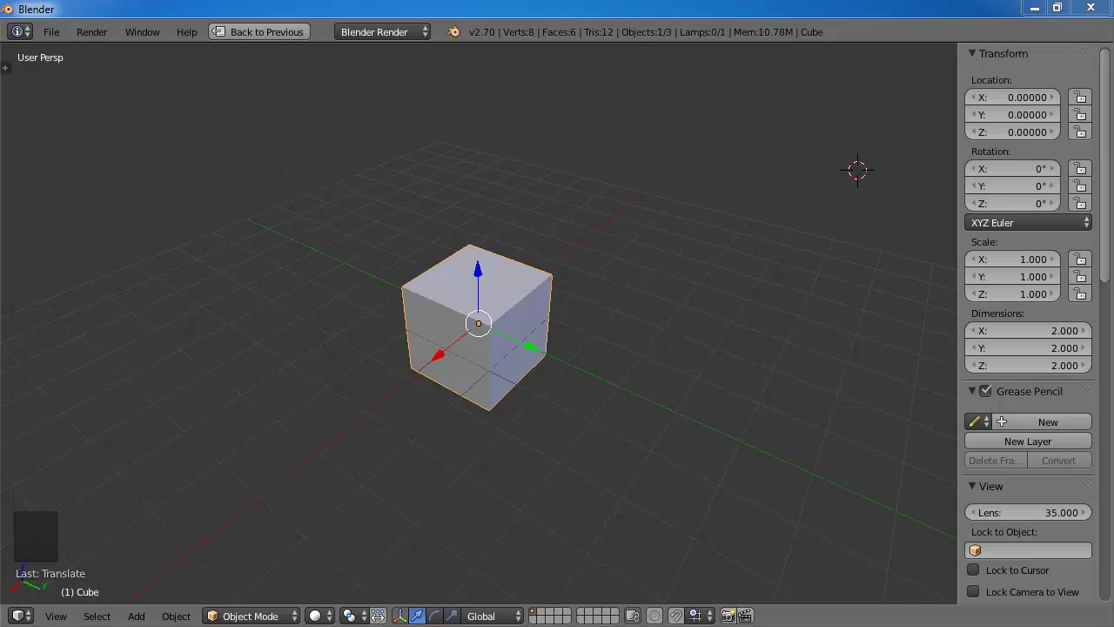
# - Set the cube's Z scale to 0.5 in the Transform panel
pyautogui.moveTo(713, 432); pyautogui.dragTo(452, 415, button='middle')
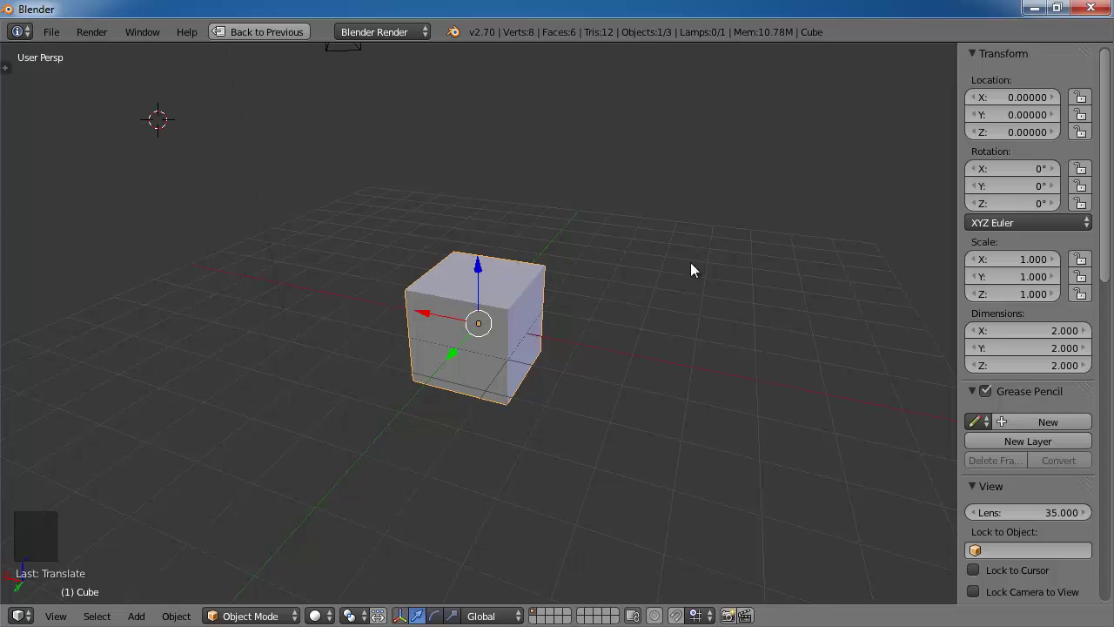
pyautogui.moveTo(842, 388); pyautogui.dragTo(712, 388, button='middle')
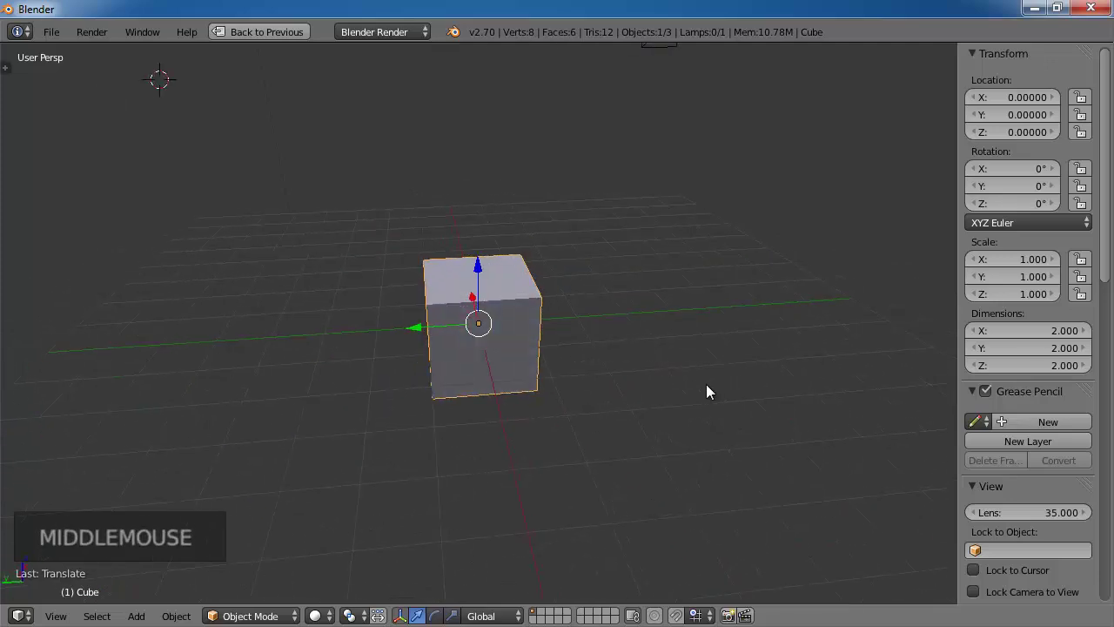
pyautogui.moveTo(706, 391); pyautogui.dragTo(829, 388, button='middle')
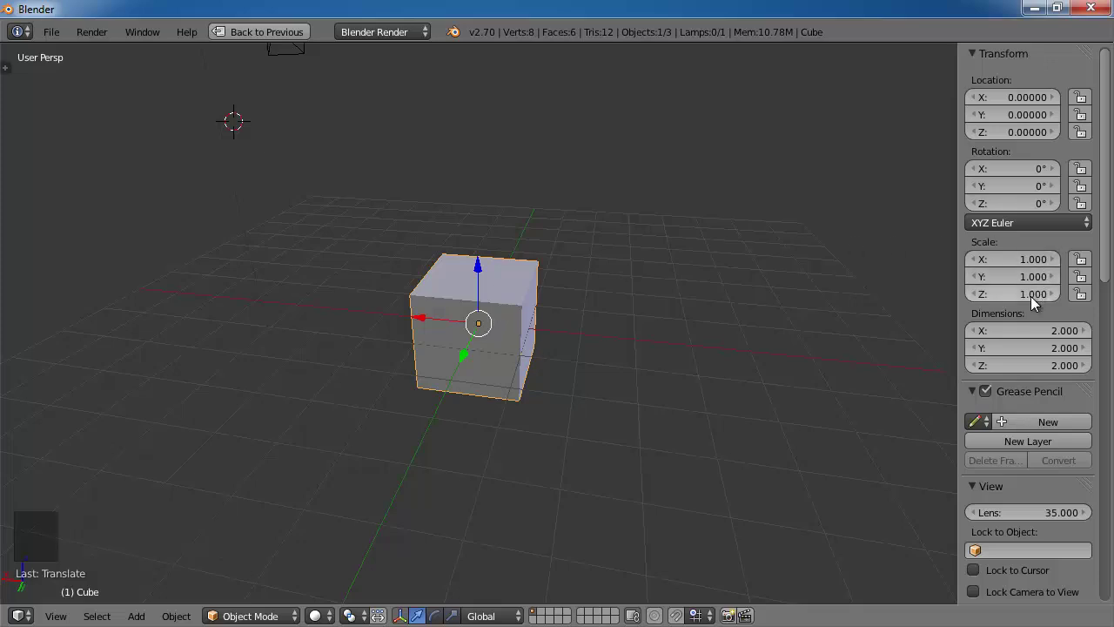
pyautogui.click(1106, 179)
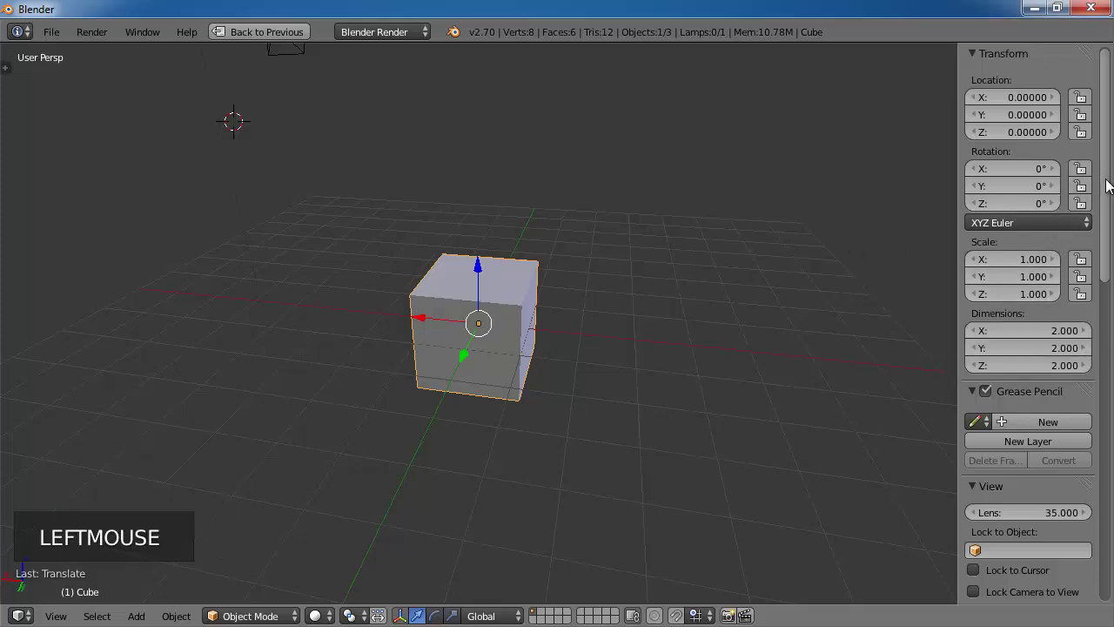
pyautogui.doubleClick(1009, 294)
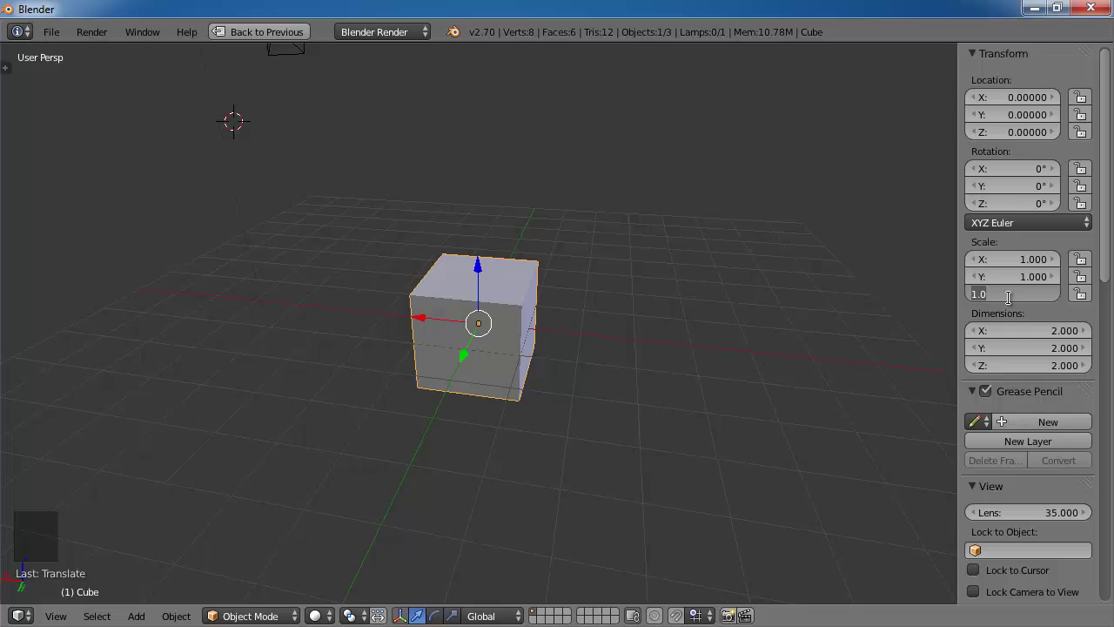
pyautogui.write('0.5')
pyautogui.press('Return')
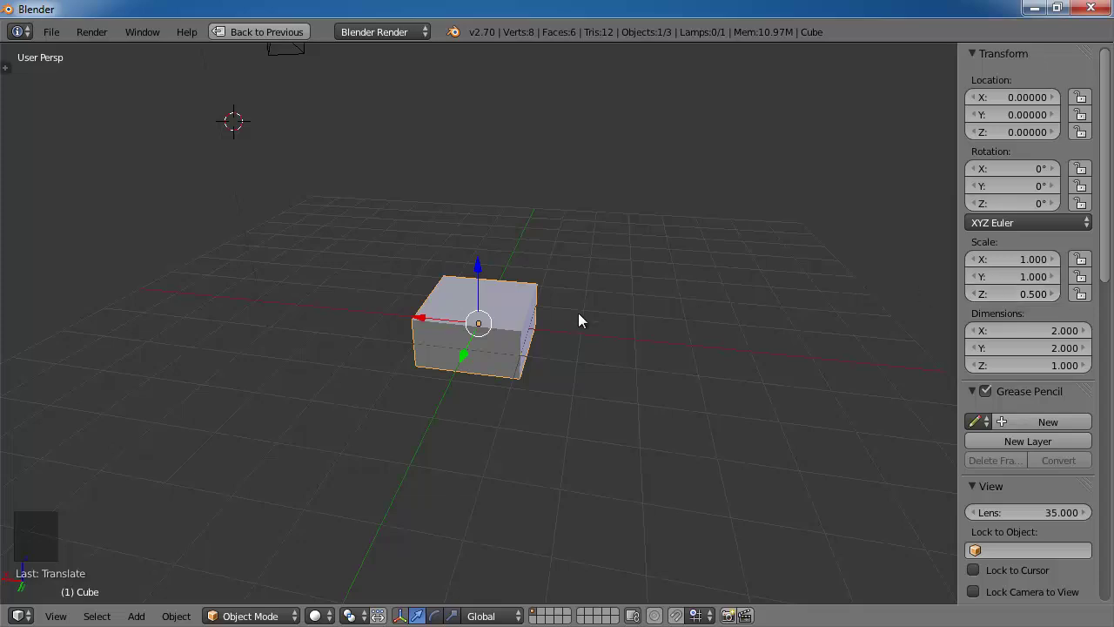
# - Flatten the cube further to a Z scale of 0.25, then inspect the slab
pyautogui.moveTo(578, 313); pyautogui.dragTo(568, 265, button='middle')
pyautogui.click(1026, 293)
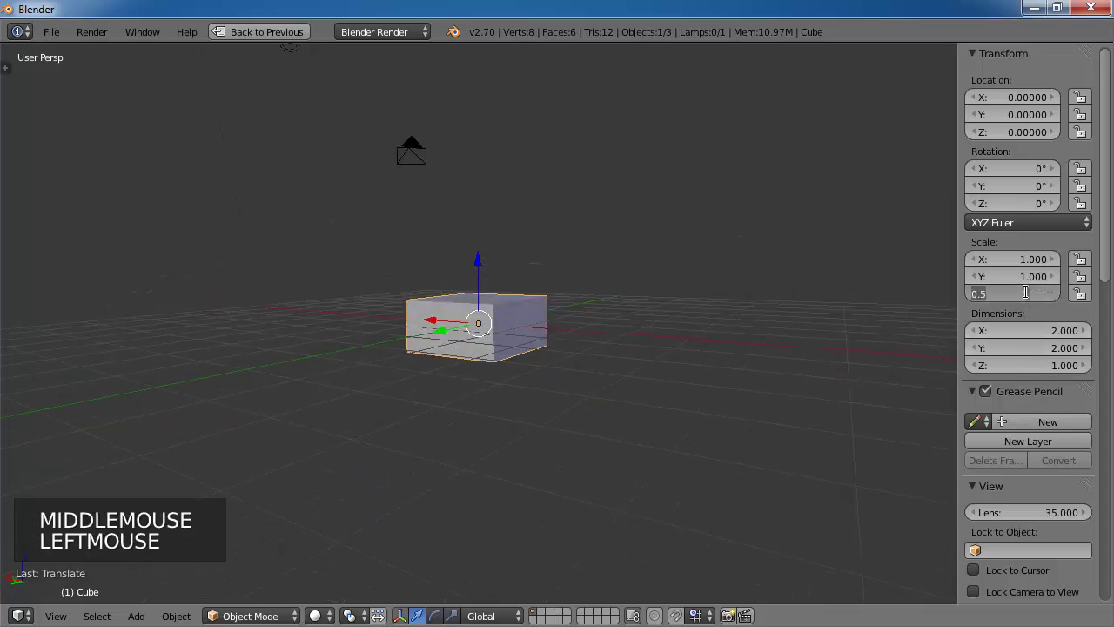
pyautogui.write('0.25')
pyautogui.press('Return')
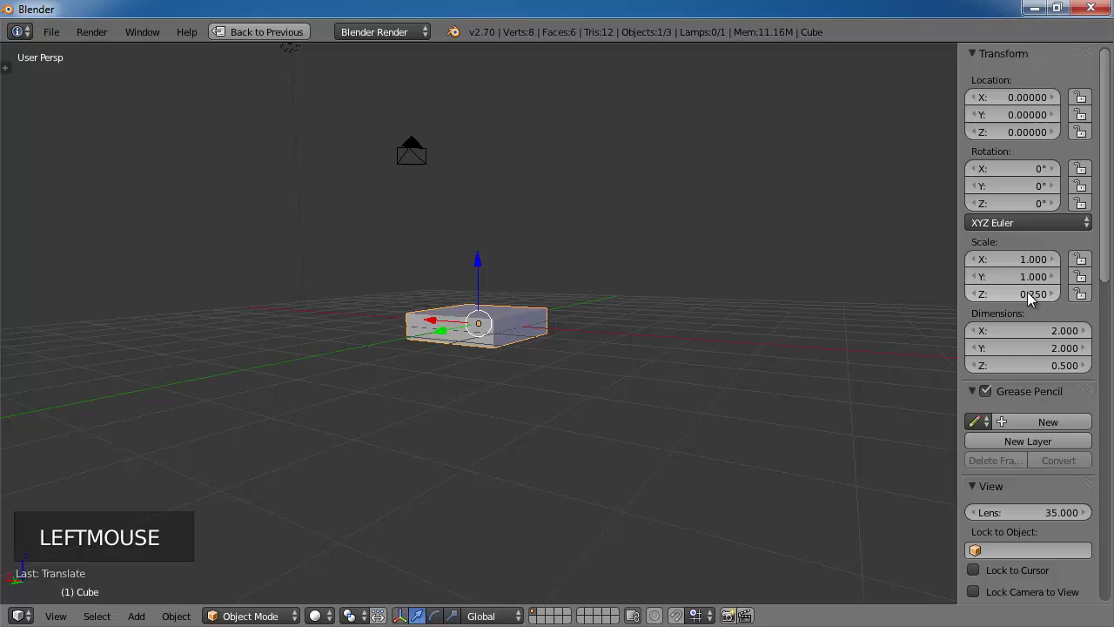
pyautogui.moveTo(473, 403); pyautogui.dragTo(606, 429, button='middle')
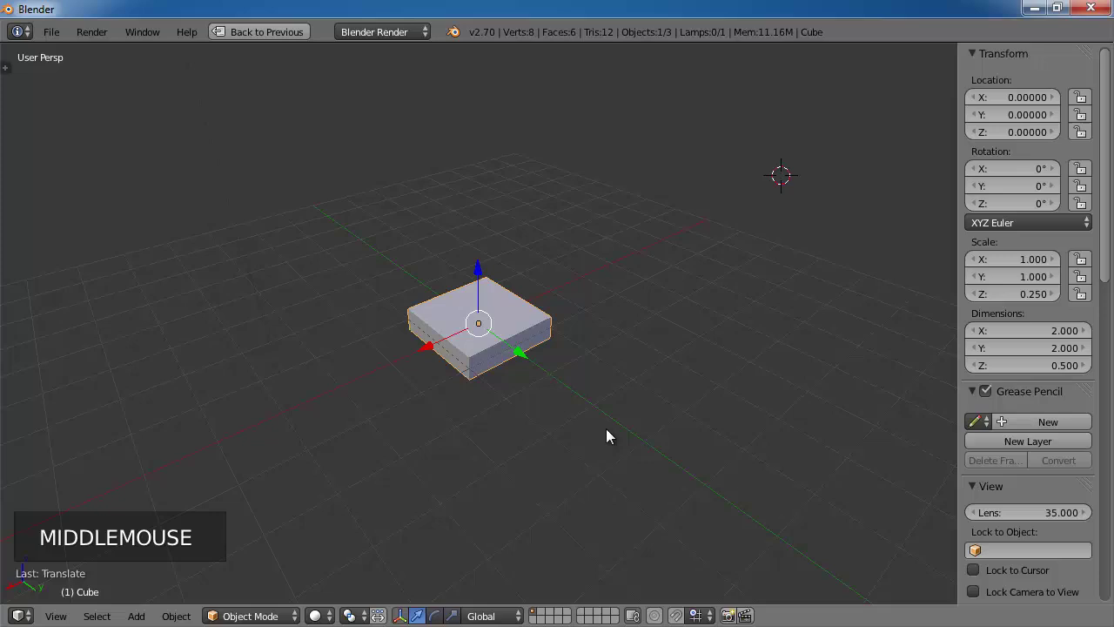
pyautogui.moveTo(607, 429); pyautogui.dragTo(541, 405, button='middle')
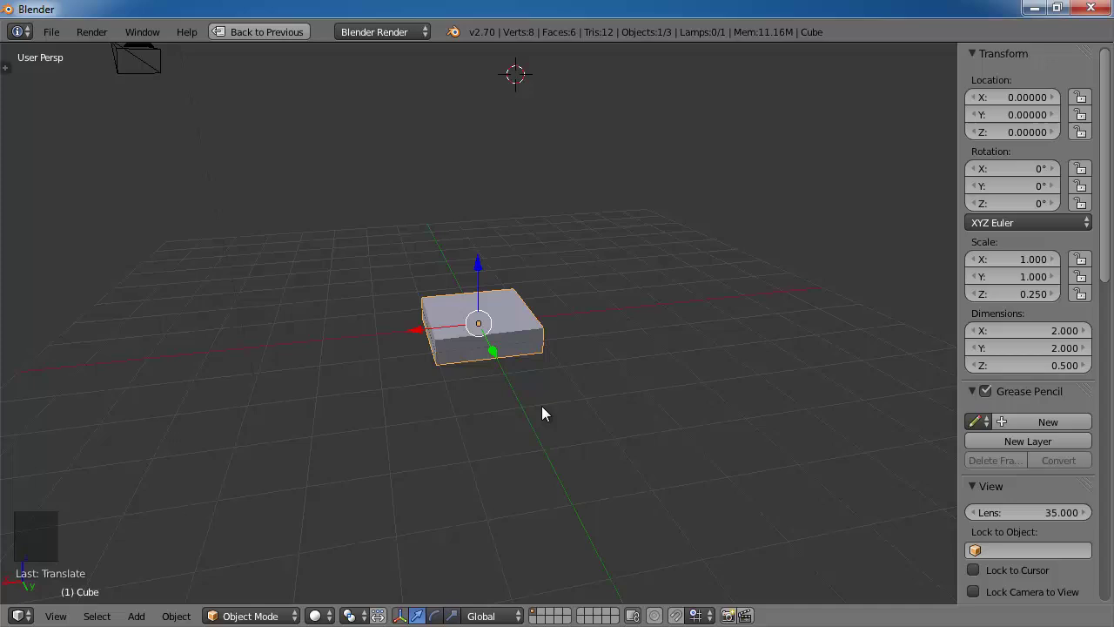
# - Enter Edit Mode on the slab and switch to Face select mode
pyautogui.press('Tab')
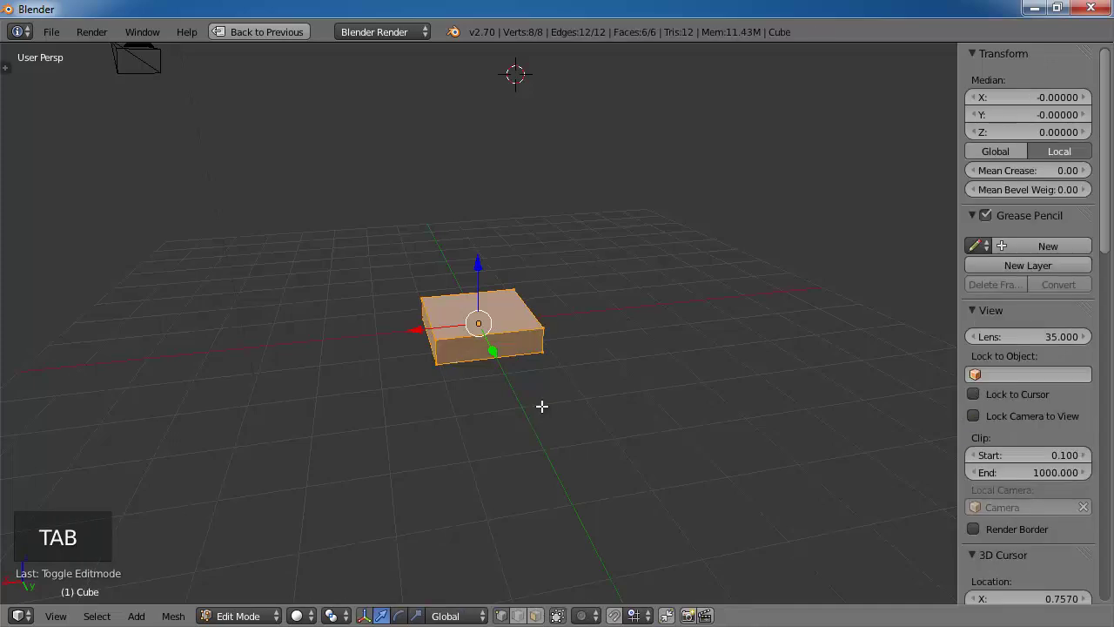
pyautogui.click(522, 614)
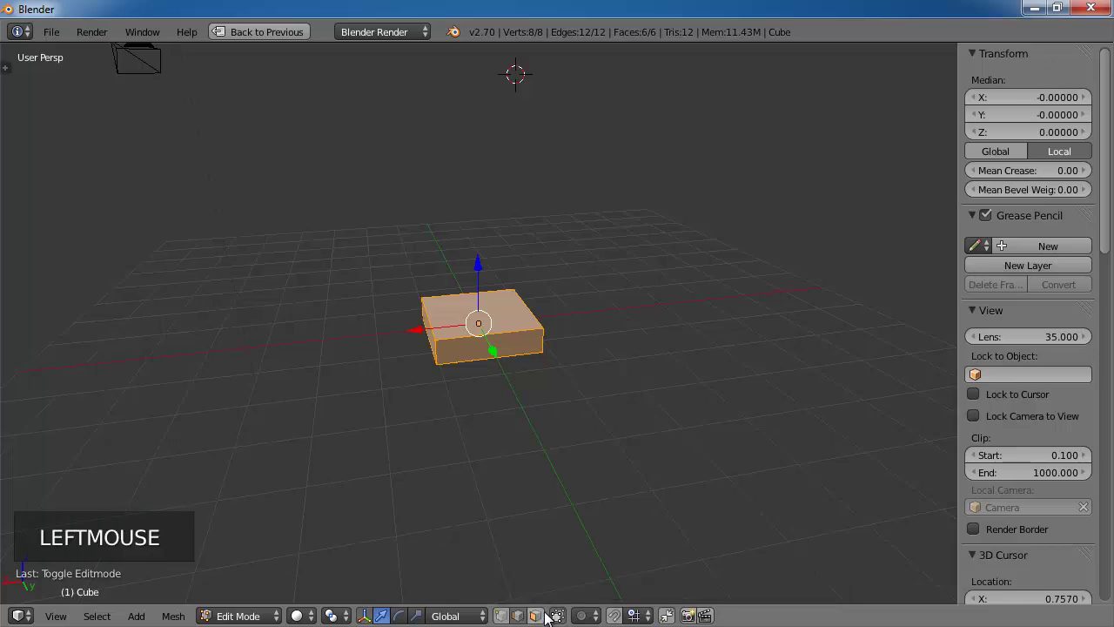
pyautogui.click(536, 616)
pyautogui.click(536, 616)
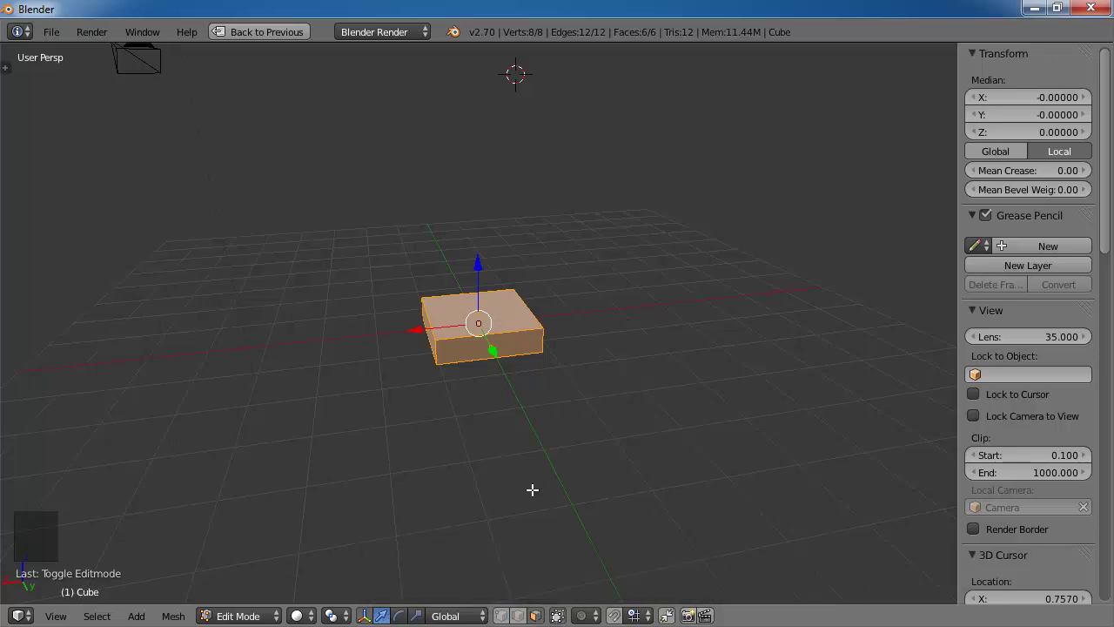
pyautogui.click(536, 616)
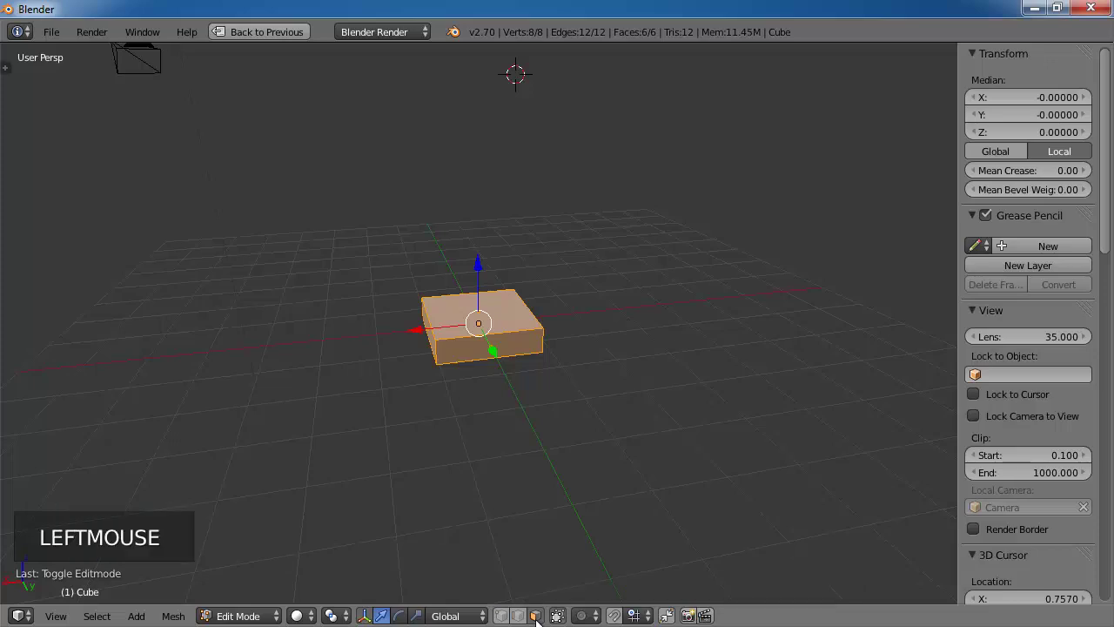
pyautogui.rightClick(496, 311)
pyautogui.middleClick(522, 333)
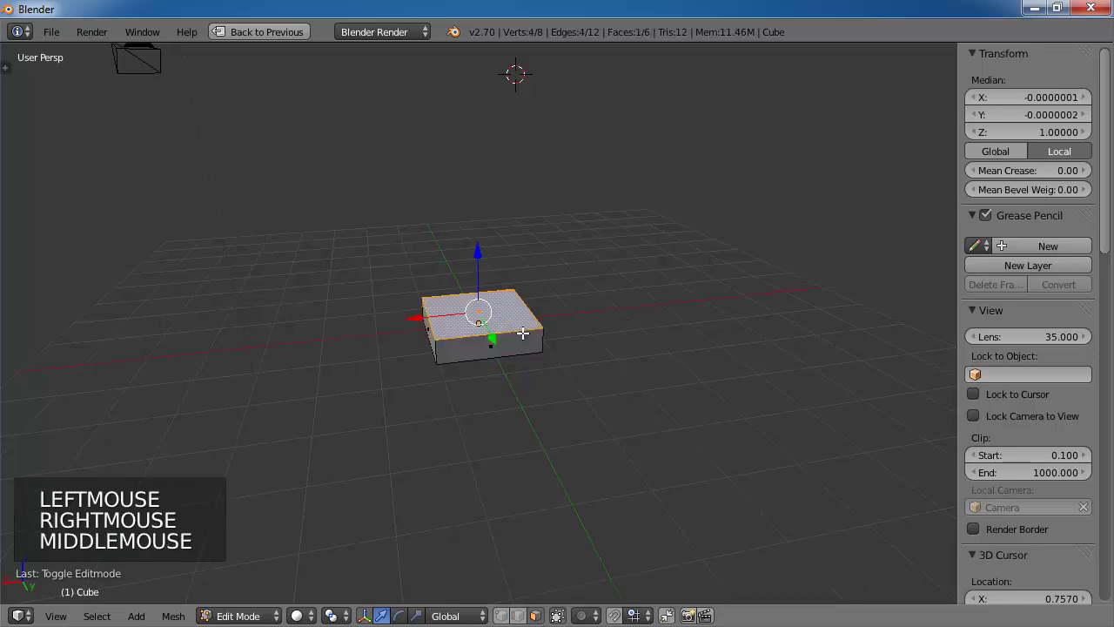
pyautogui.moveTo(522, 333); pyautogui.dragTo(477, 235, button='middle')
pyautogui.rightClick(515, 341)
pyautogui.rightClick(514, 329)
pyautogui.rightClick(474, 341)
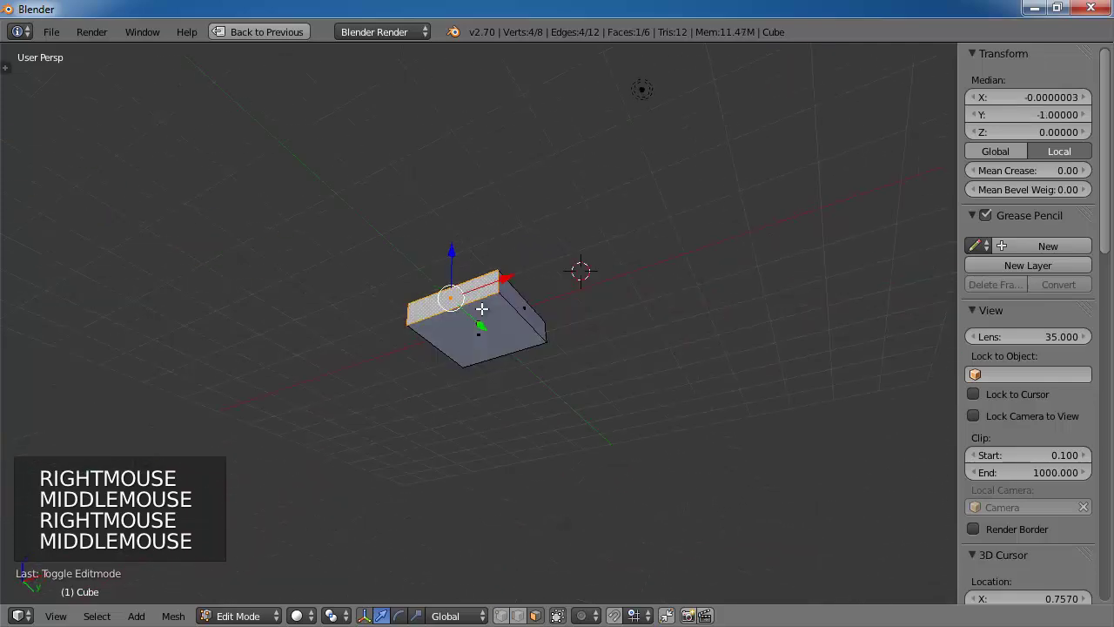
pyautogui.rightClick(478, 331)
pyautogui.moveTo(478, 331)
pyautogui.mouseDown(button='middle')
pyautogui.moveTo(480, 401)
pyautogui.moveTo(479, 316)
pyautogui.moveTo(467, 348)
pyautogui.moveTo(490, 346)
pyautogui.mouseUp(button='middle')
pyautogui.rightClick(470, 338)
pyautogui.rightClick(448, 347)
pyautogui.rightClick(478, 318)
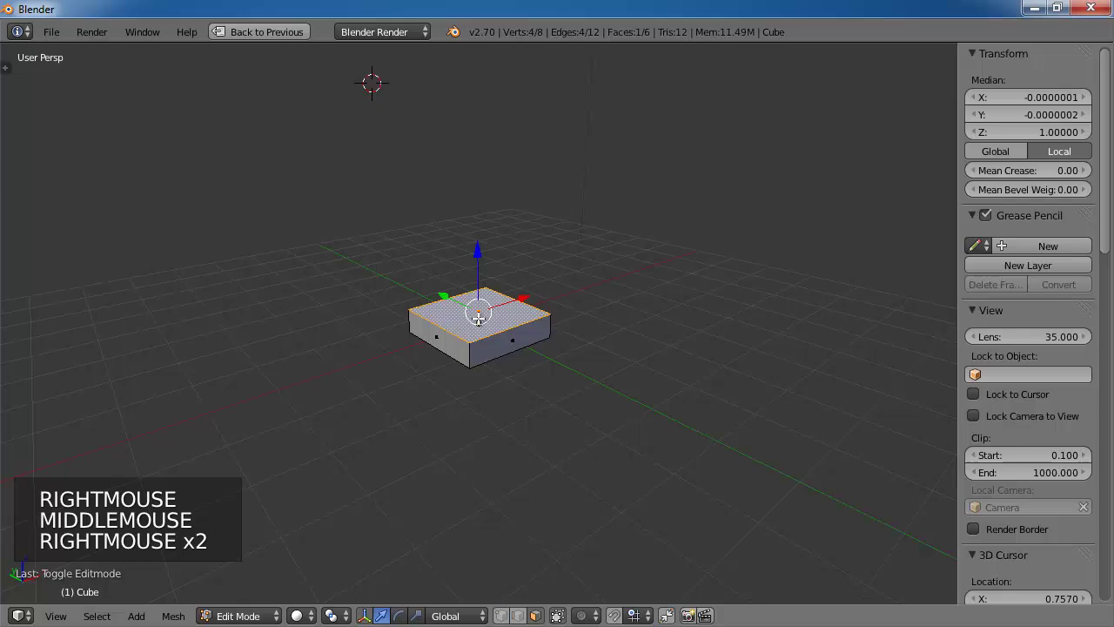
pyautogui.moveTo(492, 335); pyautogui.dragTo(636, 348, button='middle')
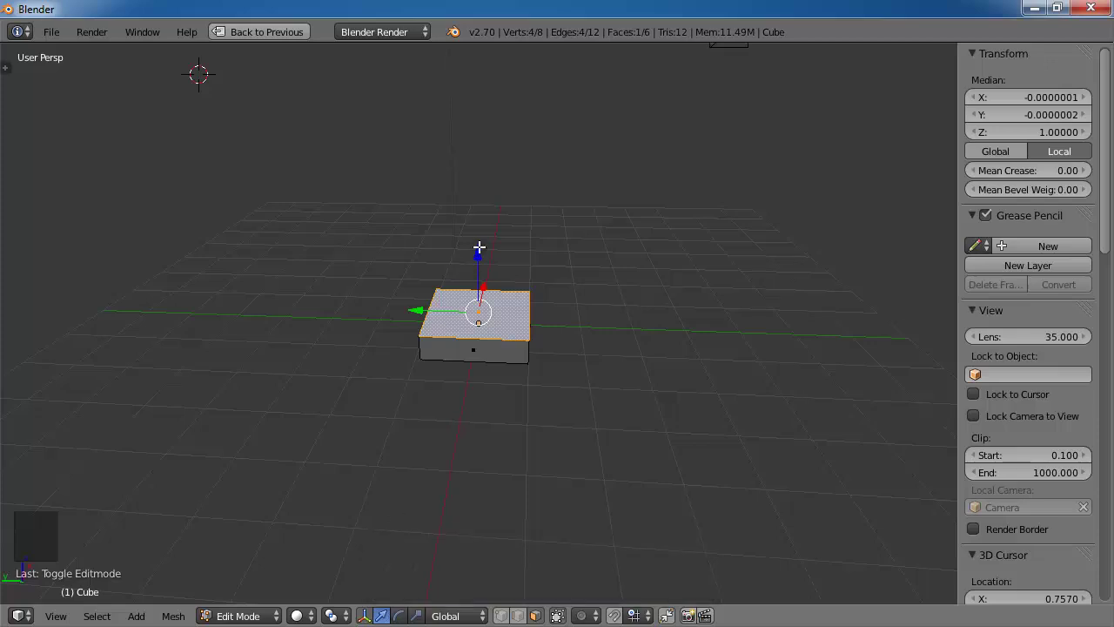
pyautogui.moveTo(477, 252)
pyautogui.mouseDown()
pyautogui.moveTo(475, 95)
pyautogui.moveTo(484, 261)
pyautogui.moveTo(479, 249)
pyautogui.mouseUp()
pyautogui.moveTo(416, 306)
pyautogui.mouseDown()
pyautogui.moveTo(336, 299)
pyautogui.moveTo(490, 293)
pyautogui.moveTo(419, 290)
pyautogui.mouseUp()
pyautogui.moveTo(490, 287); pyautogui.dragTo(507, 334)
pyautogui.moveTo(507, 333); pyautogui.dragTo(410, 320, button='middle')
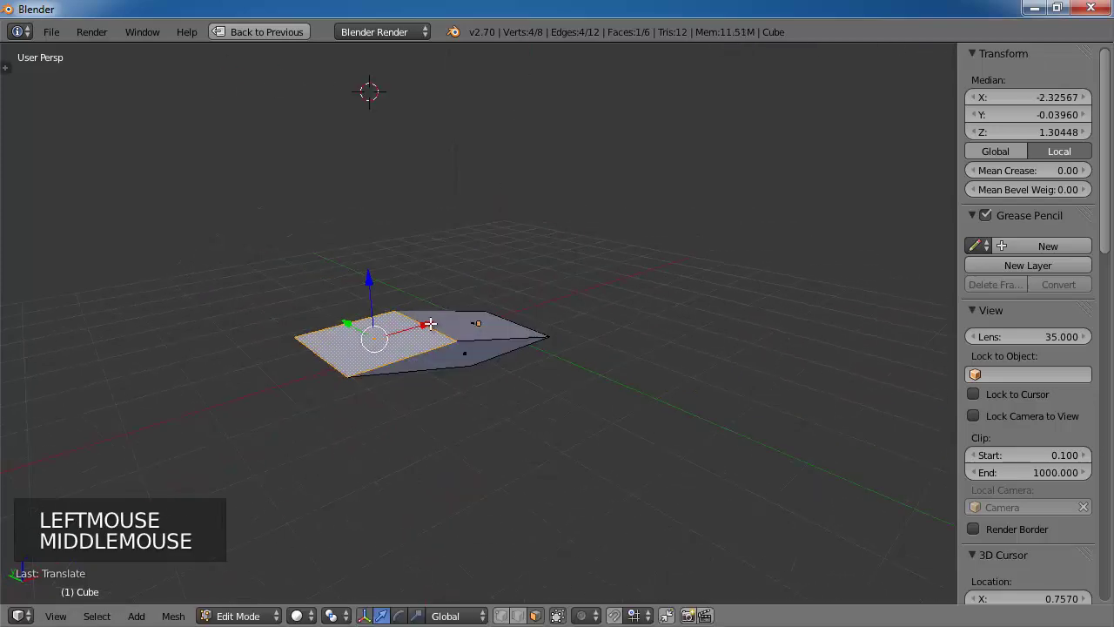
pyautogui.hotkey('ctrl', 'z')
pyautogui.hotkey('ctrl', 'z')
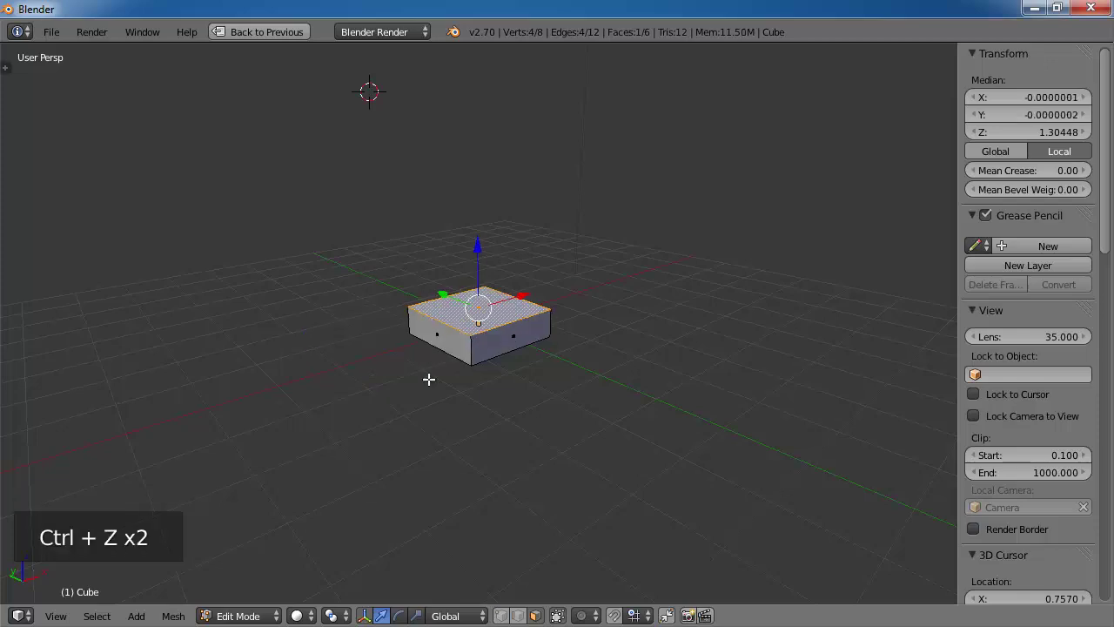
pyautogui.hotkey('ctrl', 'z')
pyautogui.hotkey('ctrl', 'z')
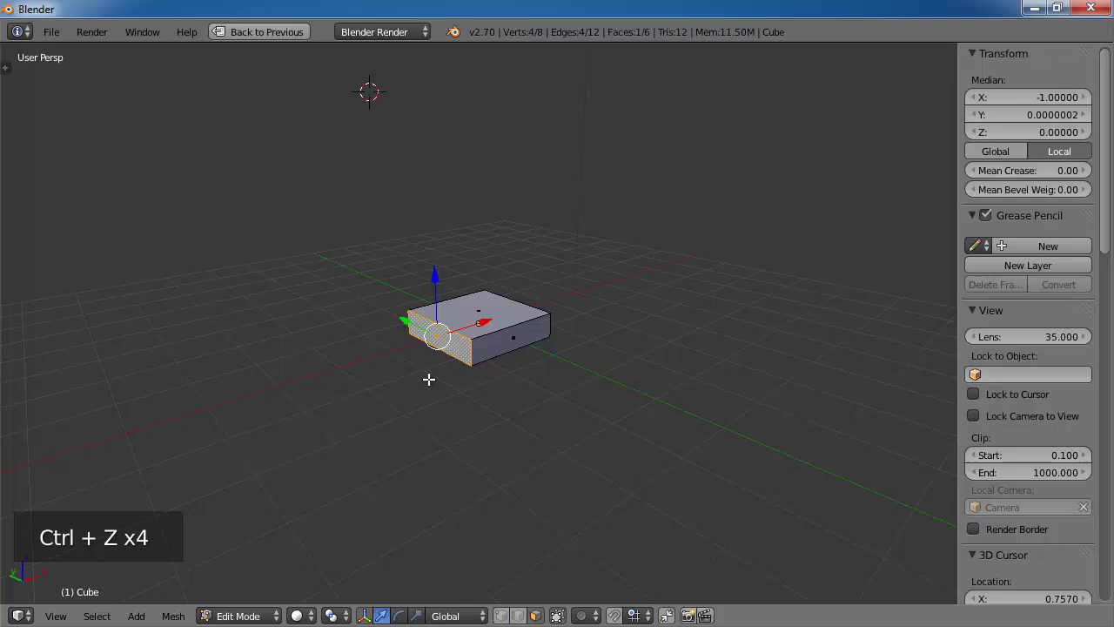
pyautogui.hotkey('ctrl', 'z')
pyautogui.moveTo(428, 379); pyautogui.dragTo(499, 403, button='middle')
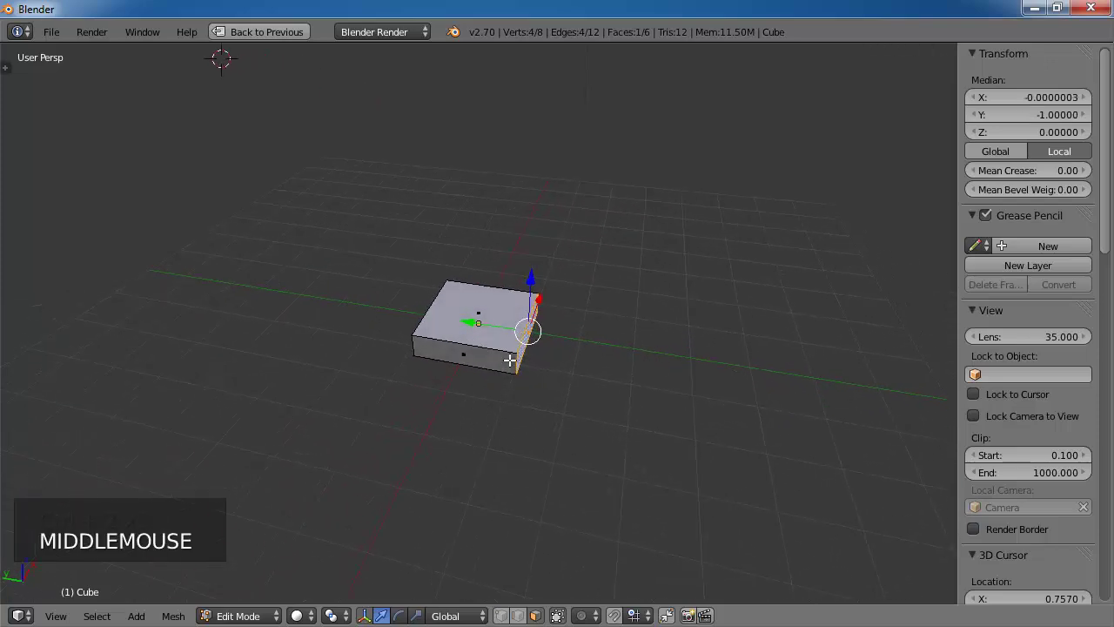
# - Switch to Edge select mode, try lifting a top edge along Z, then undo it
pyautogui.click(519, 616)
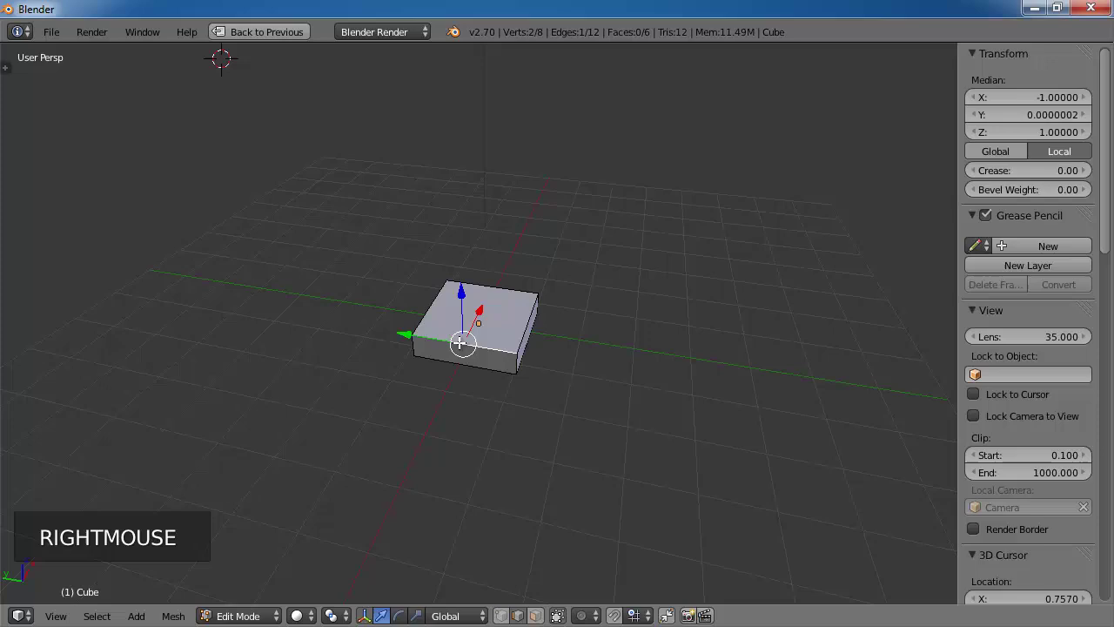
pyautogui.rightClick(430, 300)
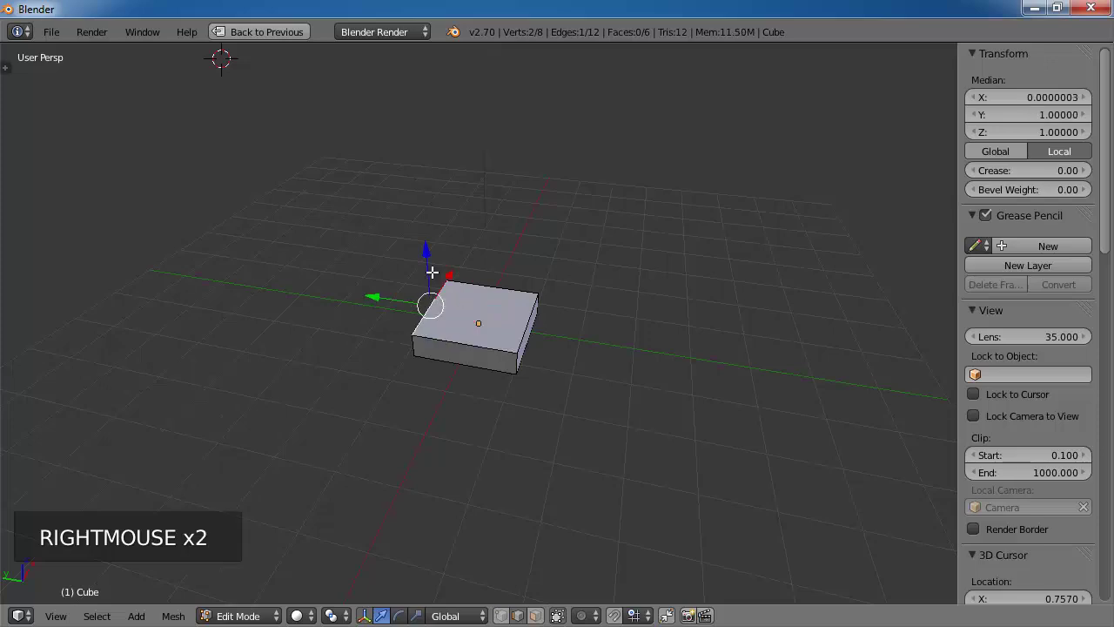
pyautogui.moveTo(425, 250); pyautogui.dragTo(426, 179)
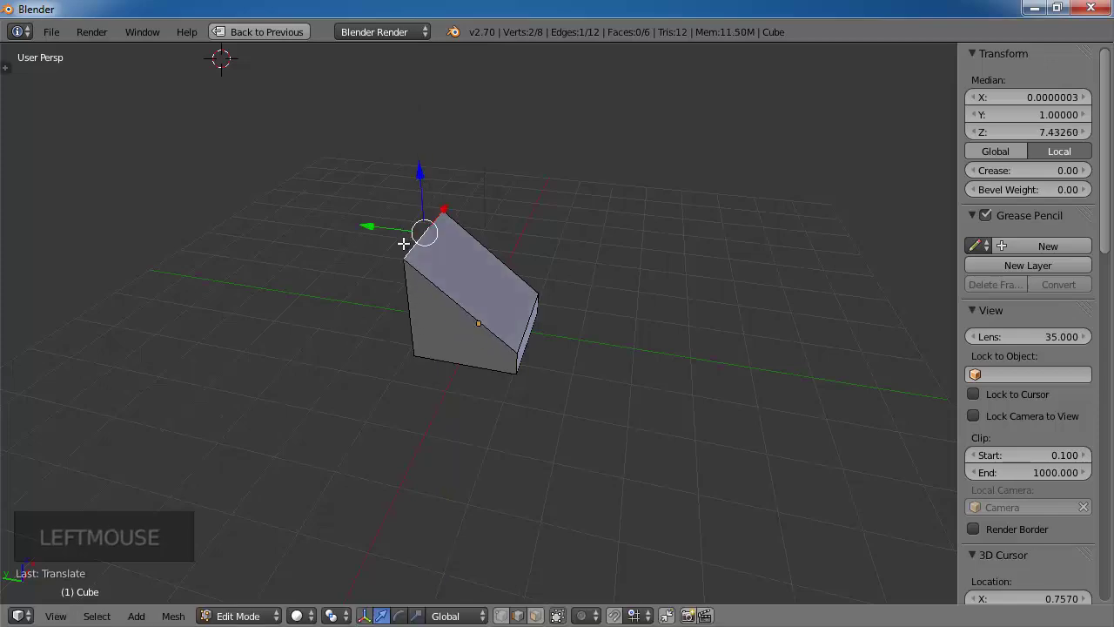
pyautogui.hotkey('ctrl', 'z')
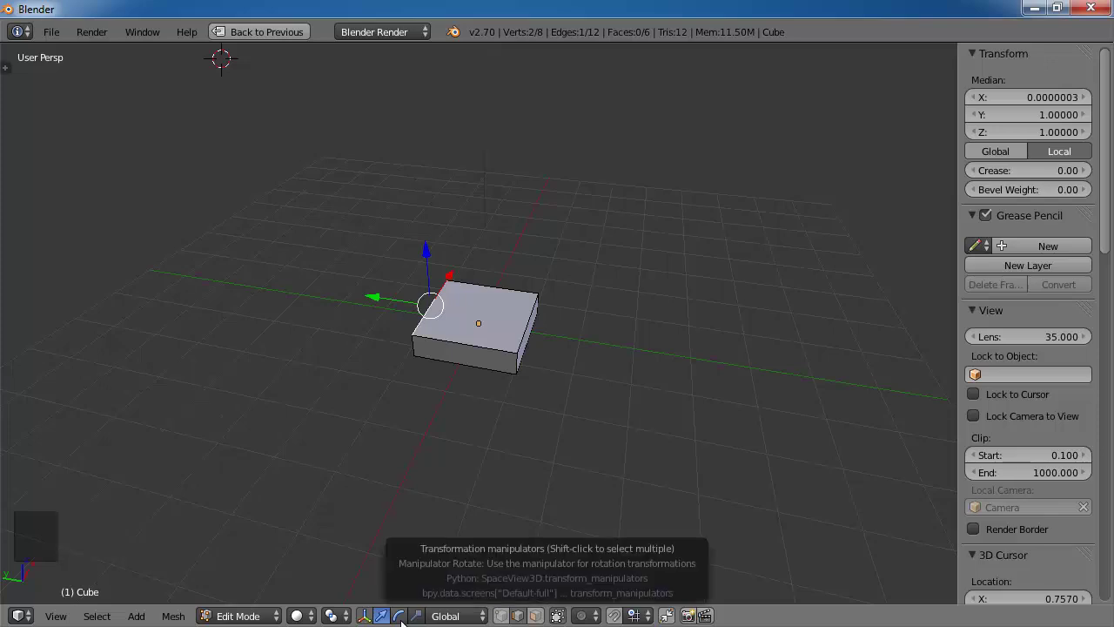
pyautogui.moveTo(504, 435); pyautogui.dragTo(544, 413, button='middle')
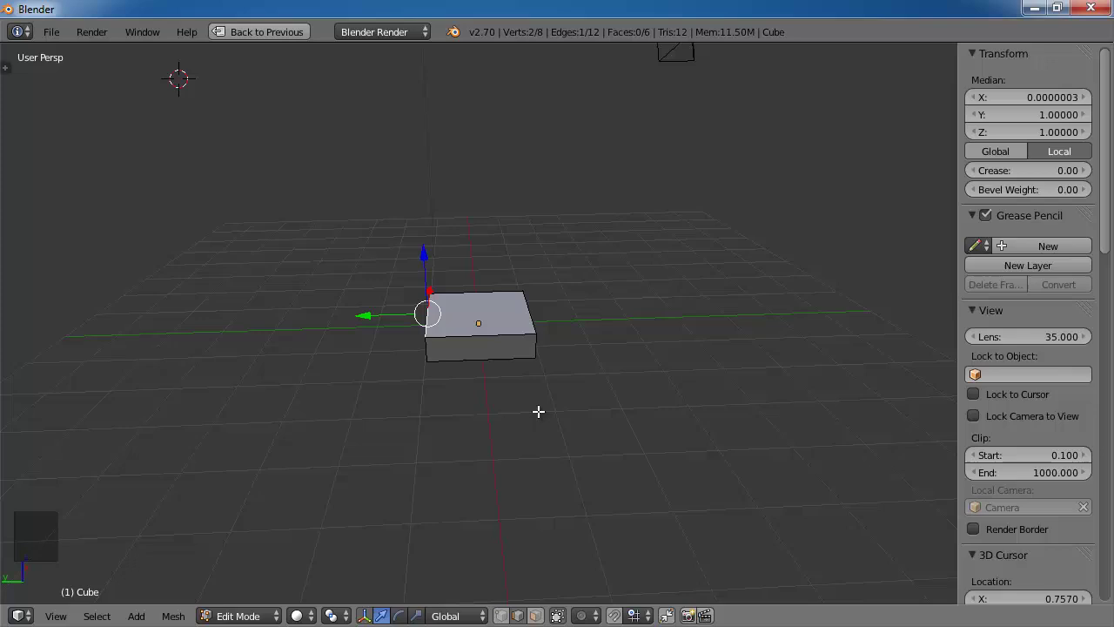
# - Show the Tool Shelf and select the slab's top face in face mode
pyautogui.press('t')
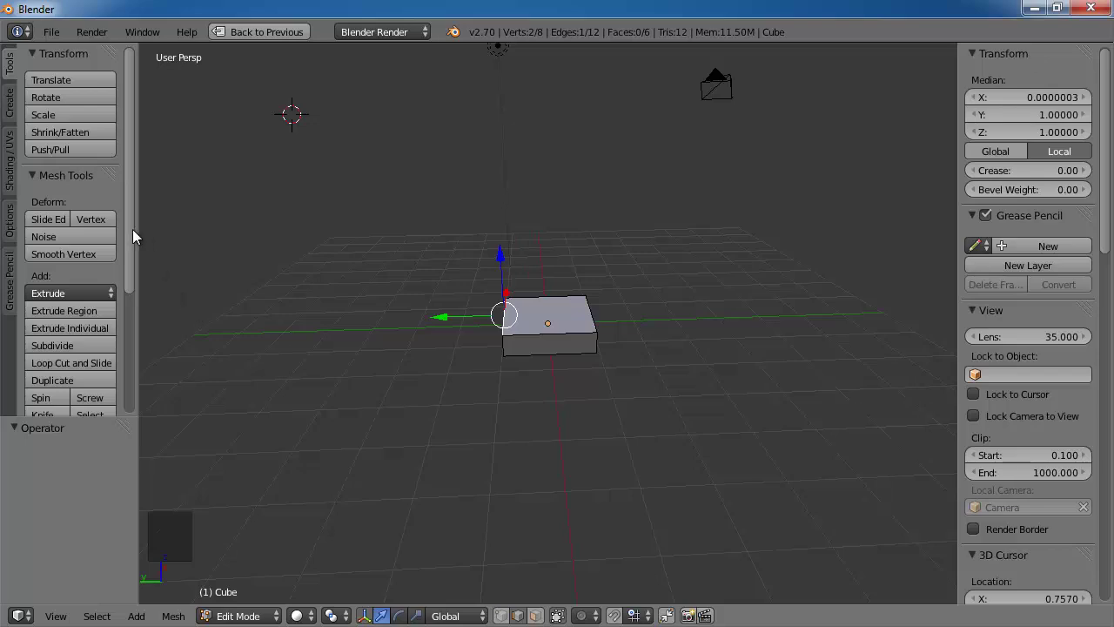
pyautogui.moveTo(132, 228); pyautogui.dragTo(129, 203)
pyautogui.click(538, 618)
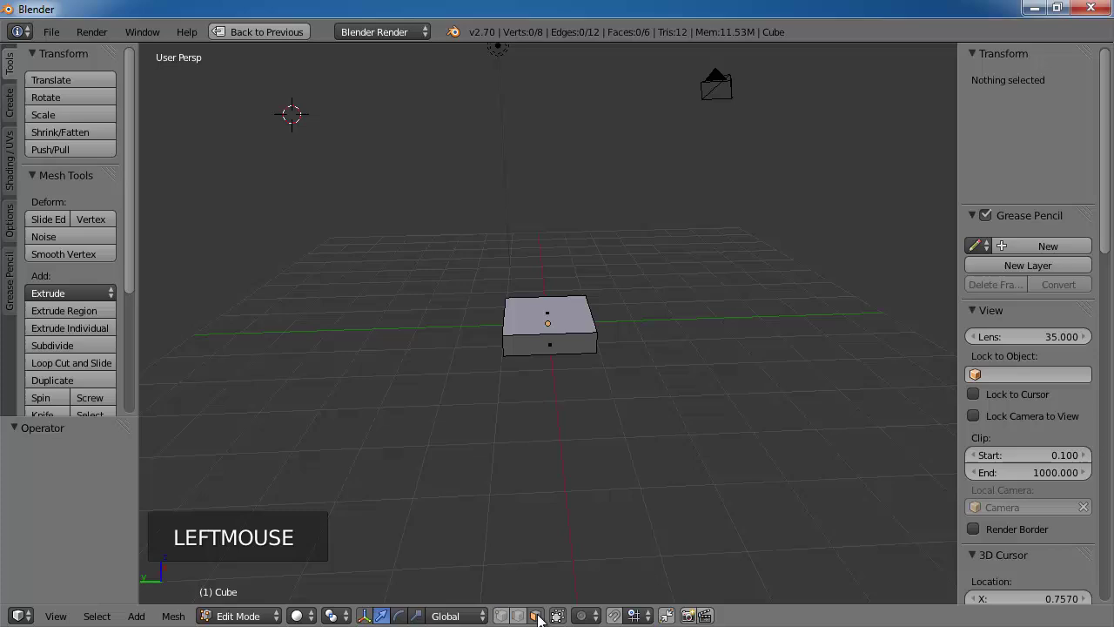
pyautogui.rightClick(548, 327)
# - Subdivide the top face twice into a 4×4 grid
pyautogui.moveTo(549, 327); pyautogui.dragTo(520, 351, button='middle')
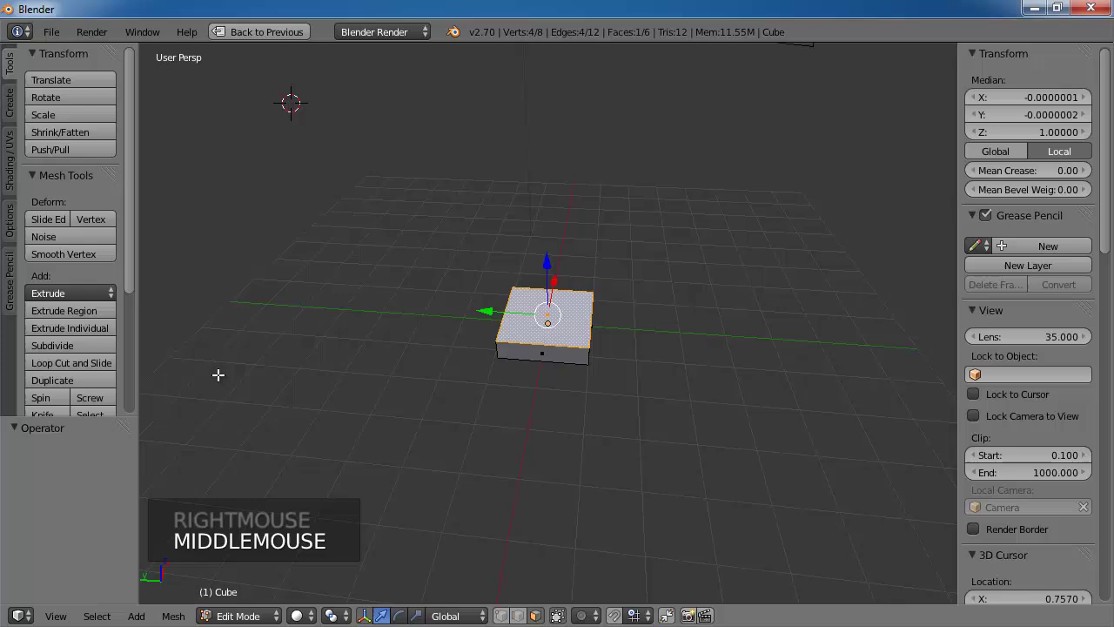
pyautogui.moveTo(219, 374); pyautogui.dragTo(350, 308, button='middle')
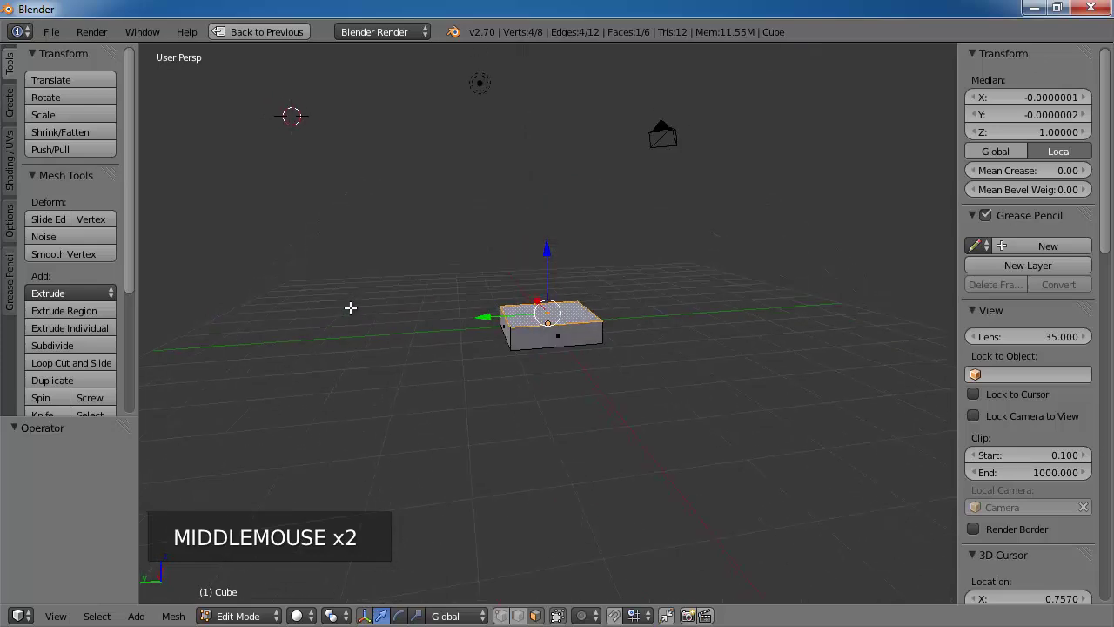
pyautogui.click(99, 348)
pyautogui.moveTo(311, 321); pyautogui.dragTo(280, 414, button='middle')
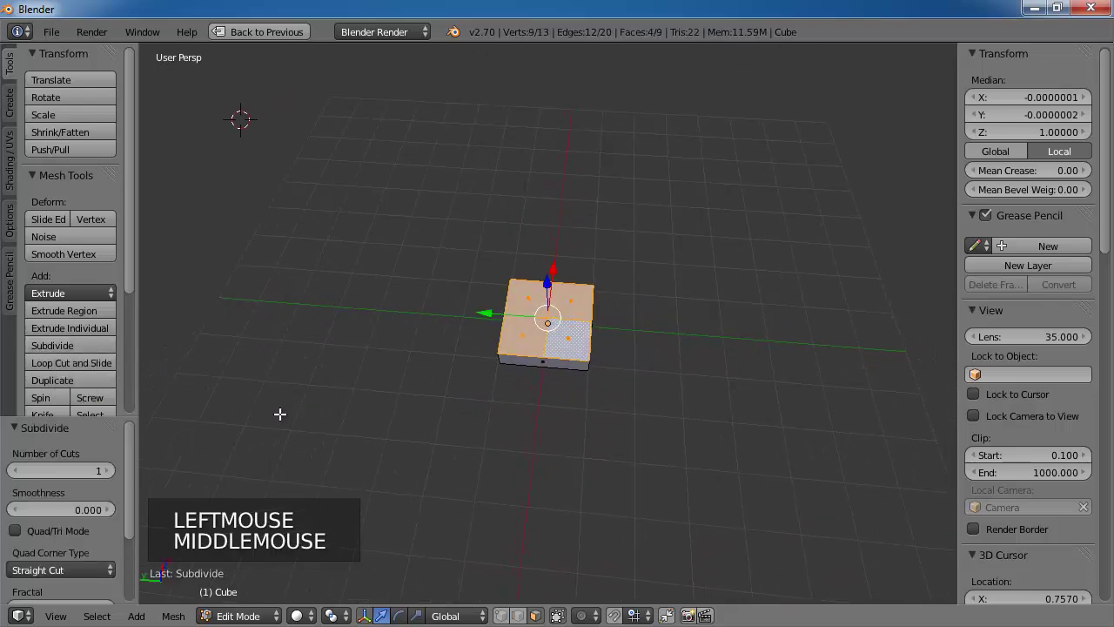
pyautogui.click(77, 344)
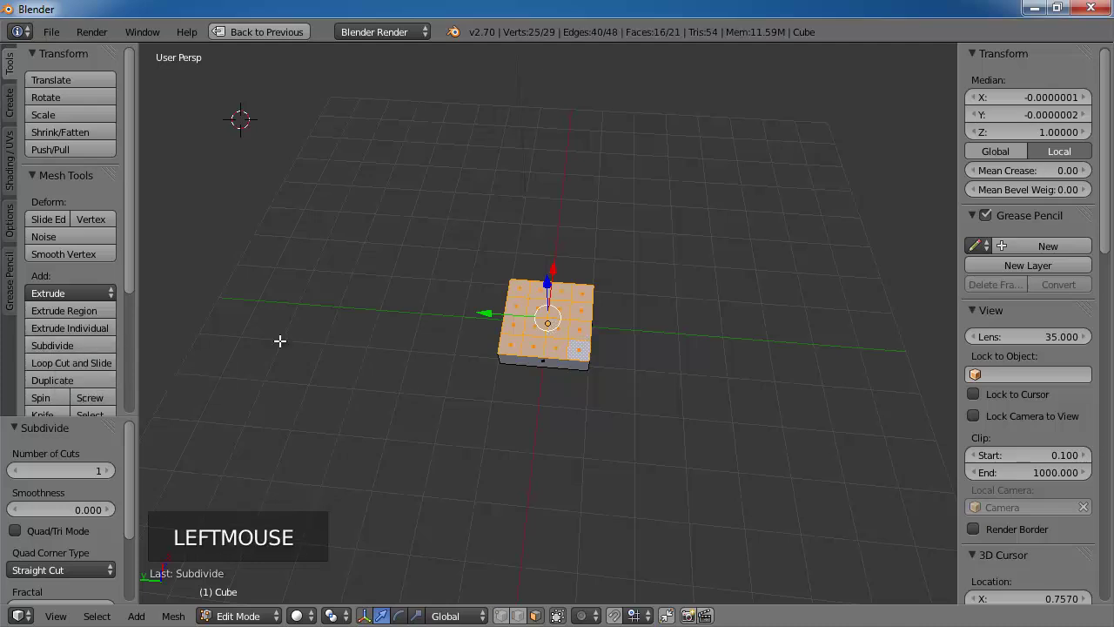
# - Select the four grid faces along one edge of the slab's top
pyautogui.click(497, 370)
pyautogui.moveTo(473, 392); pyautogui.dragTo(674, 395, button='middle')
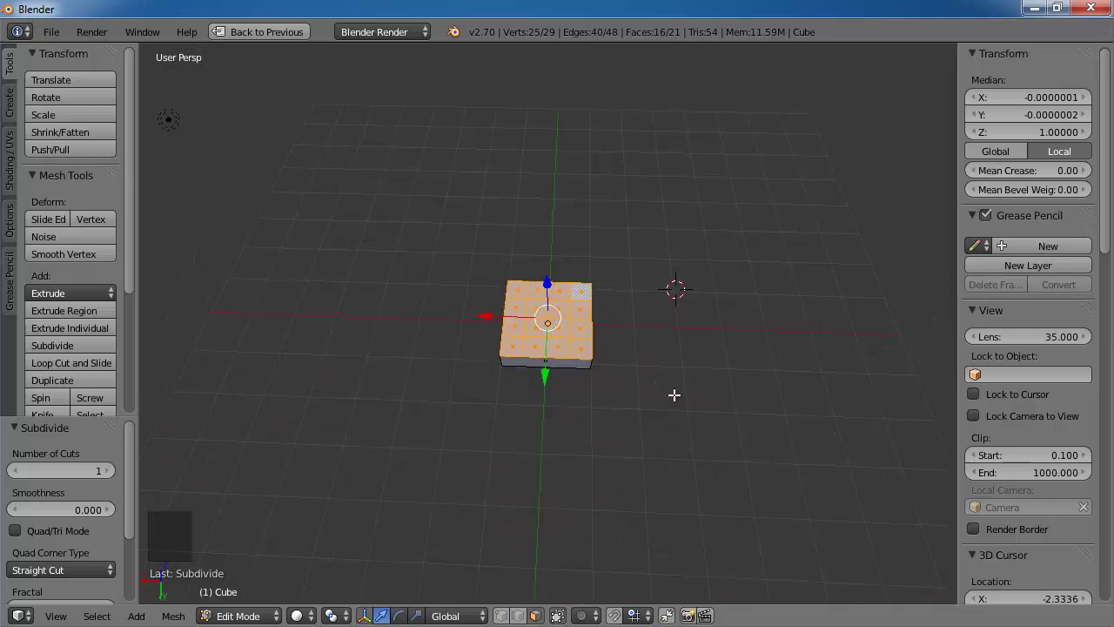
pyautogui.rightClick(582, 350)
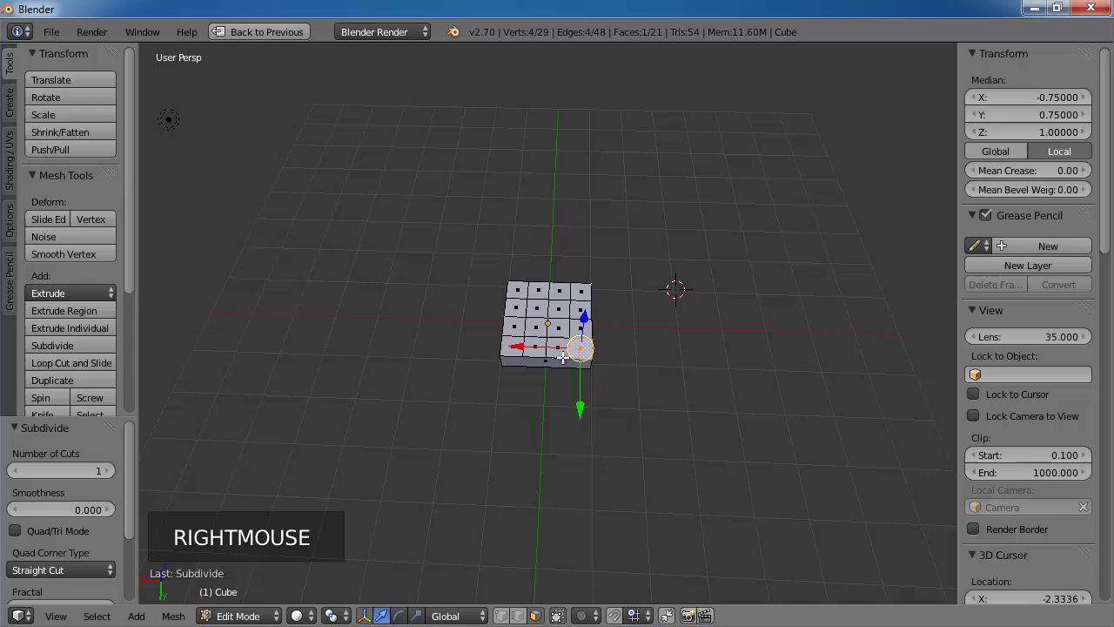
pyautogui.keyDown('shift'); pyautogui.rightClick(559, 348); pyautogui.keyUp('shift')
pyautogui.keyDown('shift'); pyautogui.rightClick(541, 349); pyautogui.keyUp('shift')
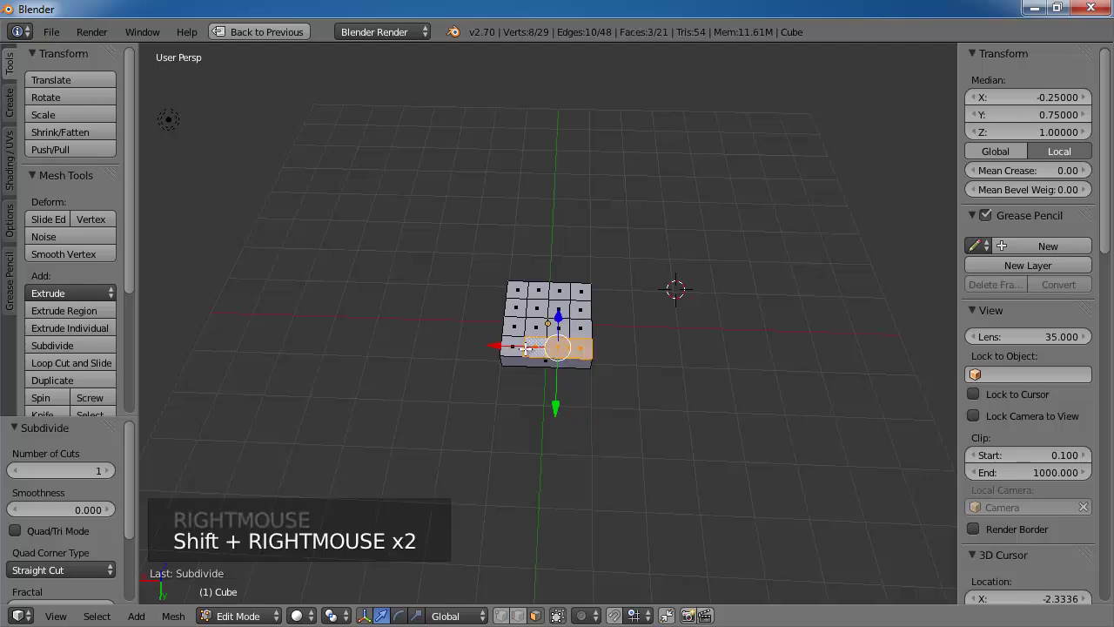
pyautogui.keyDown('shift'); pyautogui.rightClick(516, 345); pyautogui.keyUp('shift')
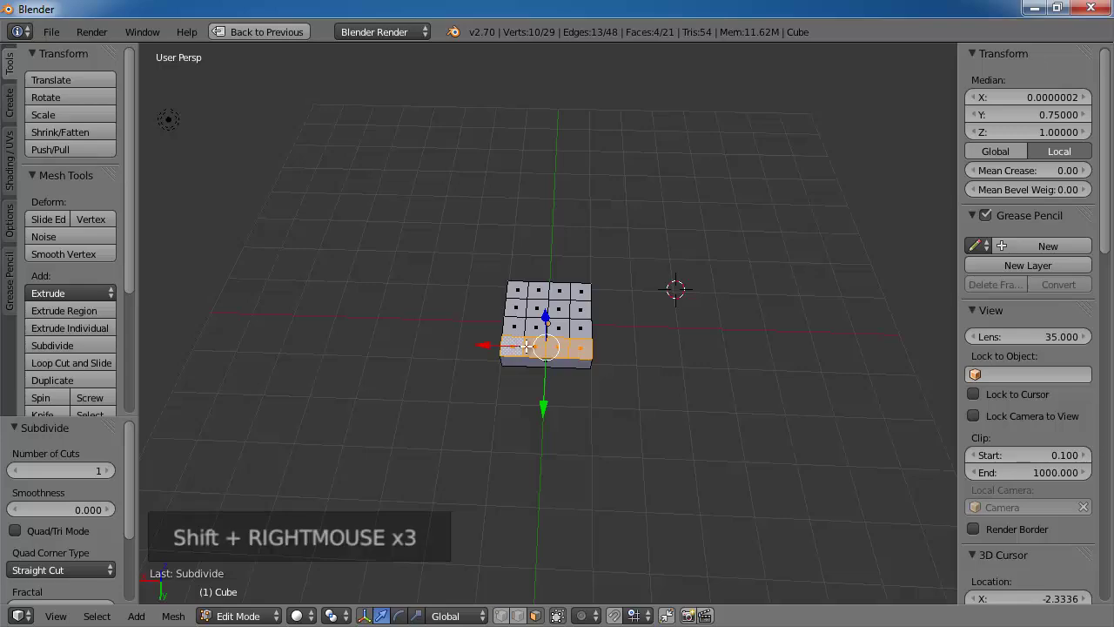
# - Try raising the edge faces into a wall, undoing each attempt
pyautogui.moveTo(604, 365); pyautogui.dragTo(642, 430, button='middle')
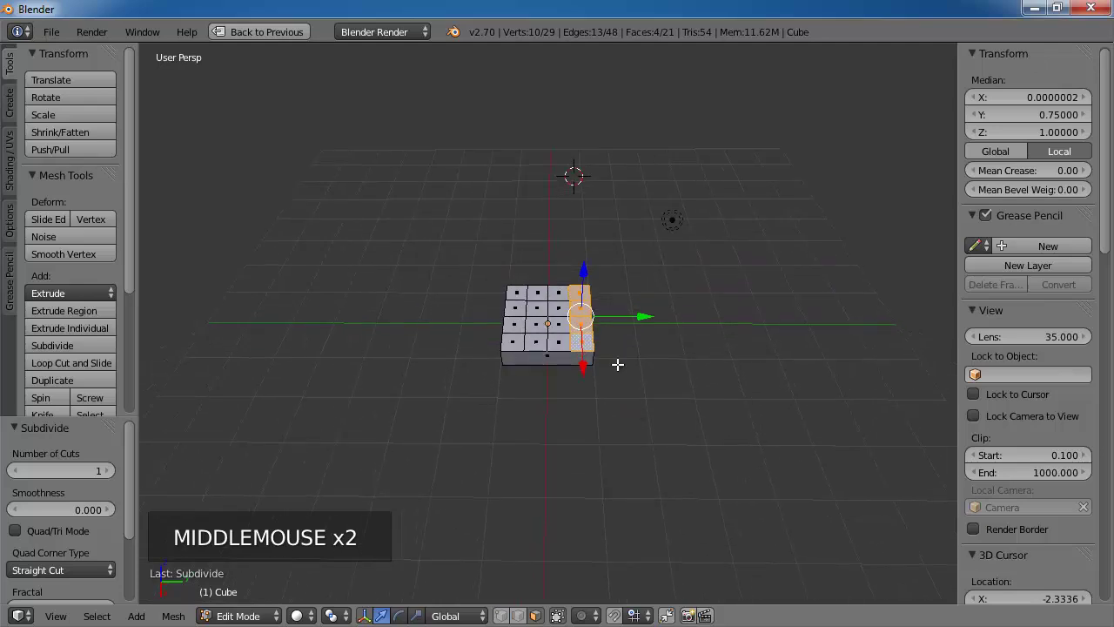
pyautogui.moveTo(585, 276); pyautogui.dragTo(602, 162)
pyautogui.moveTo(623, 309); pyautogui.dragTo(625, 276, button='middle')
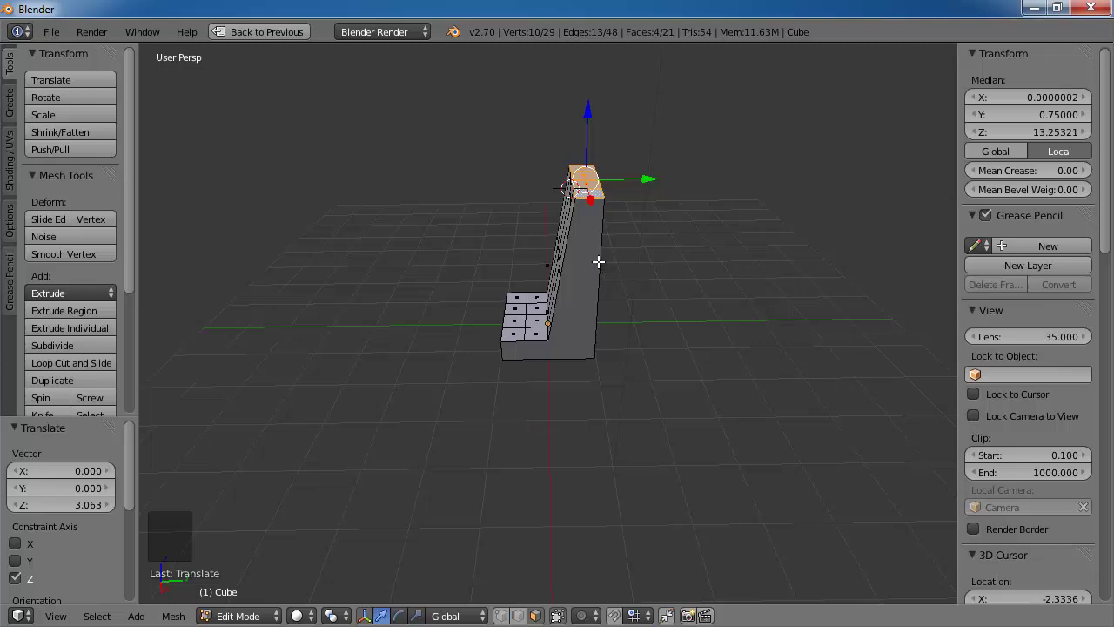
pyautogui.hotkey('ctrl', 'z')
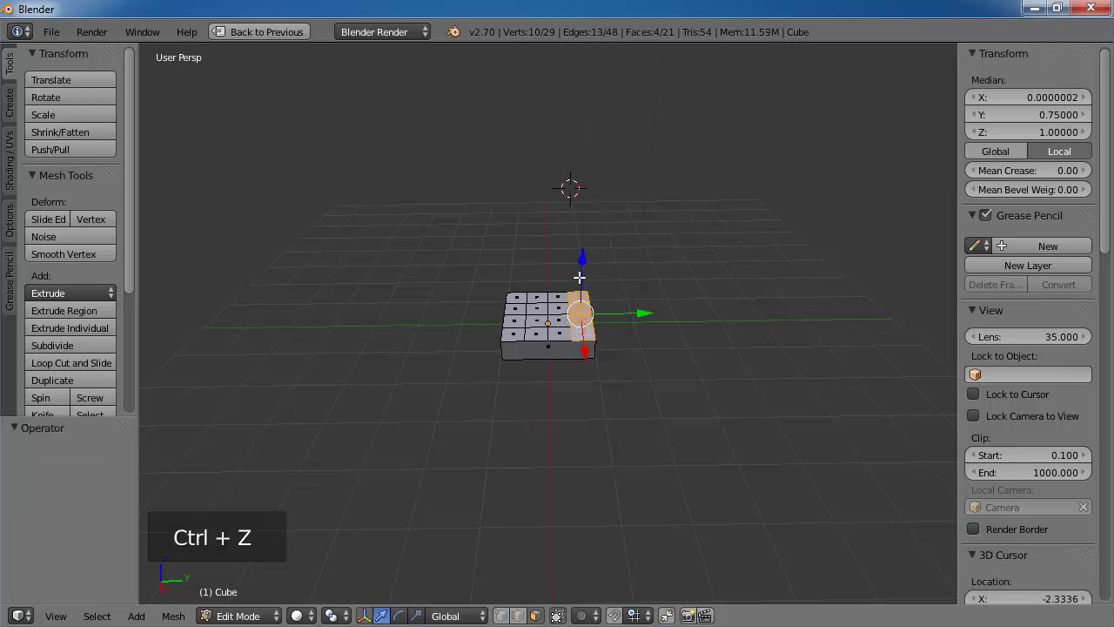
pyautogui.click(582, 255)
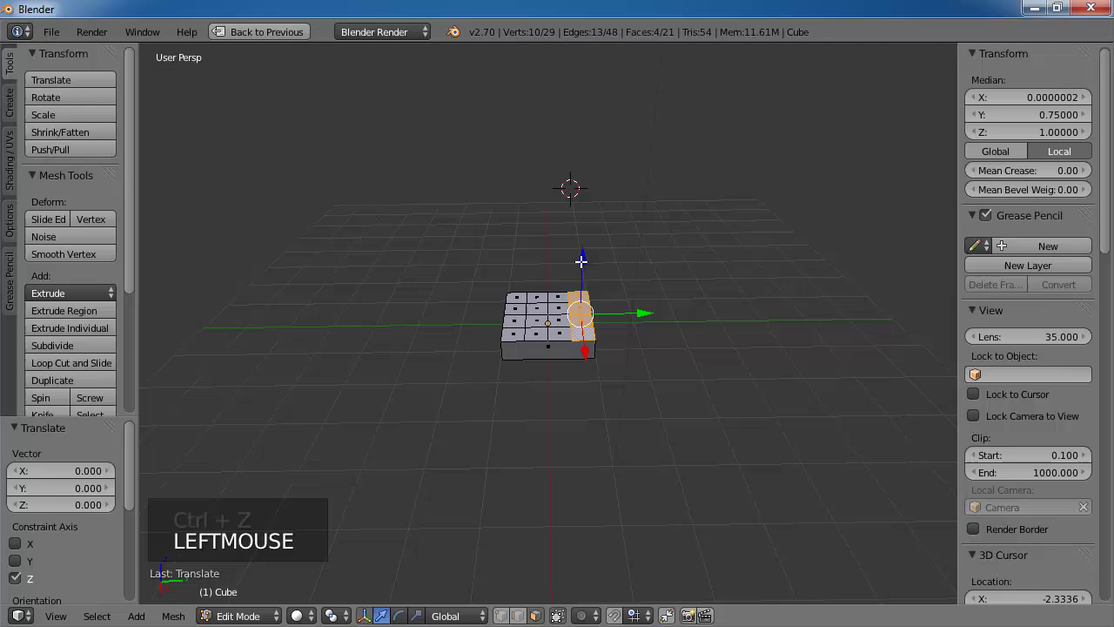
pyautogui.moveTo(582, 259); pyautogui.dragTo(584, 133)
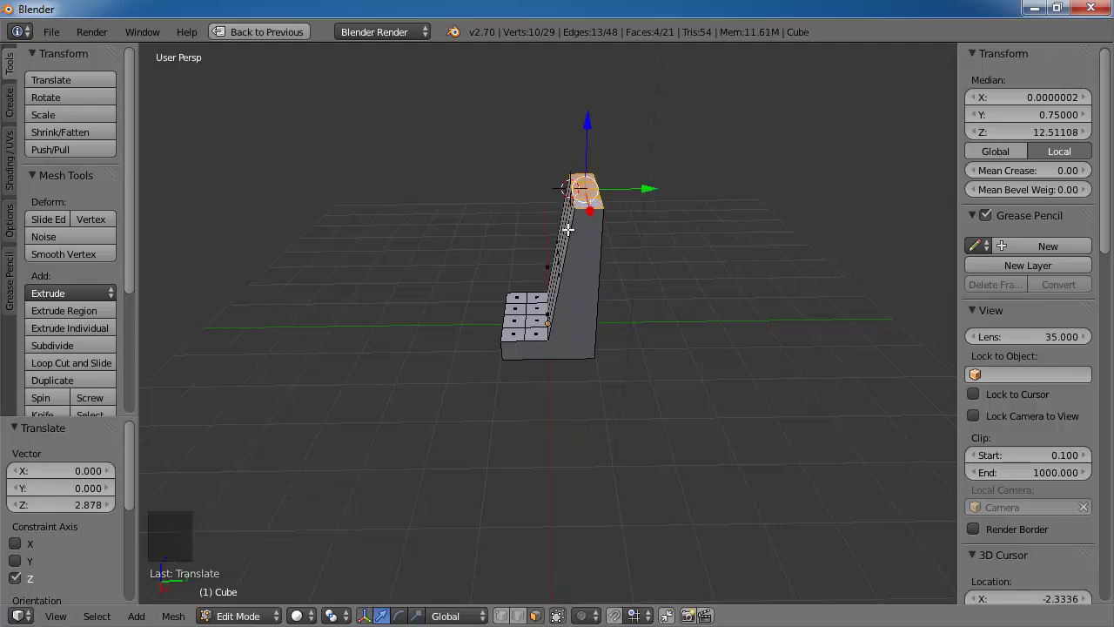
pyautogui.hotkey('ctrl', 'z')
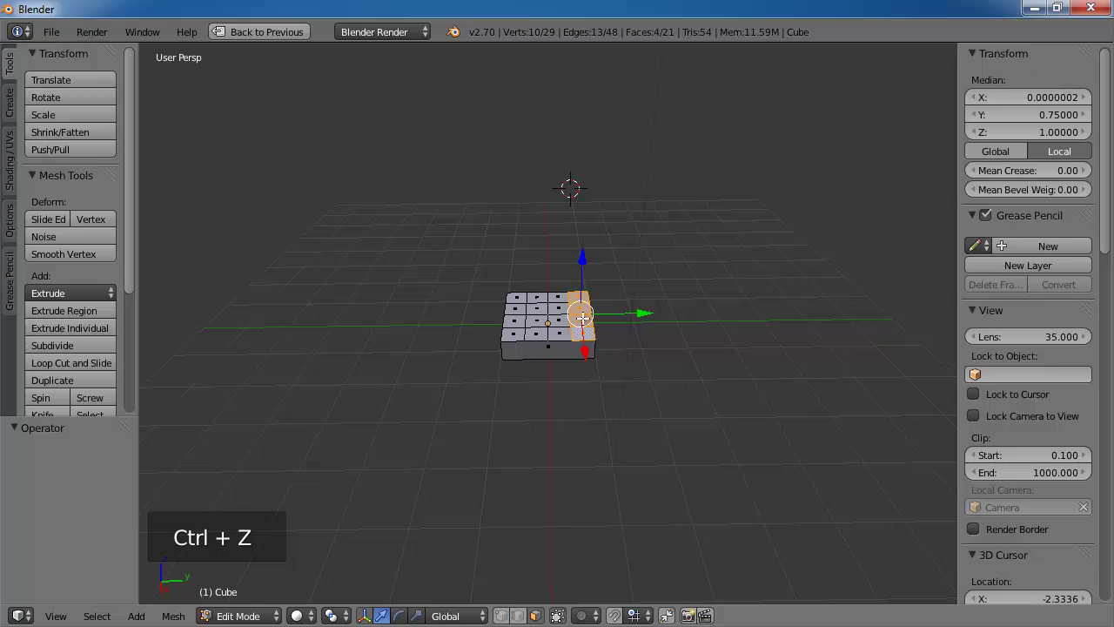
pyautogui.moveTo(584, 260)
pyautogui.mouseDown()
pyautogui.moveTo(590, 112)
pyautogui.moveTo(591, 273)
pyautogui.moveTo(591, 258)
pyautogui.mouseUp()
pyautogui.hotkey('ctrl', 'z')
pyautogui.hotkey('ctrl', 'z')
pyautogui.hotkey('ctrl', 'z')
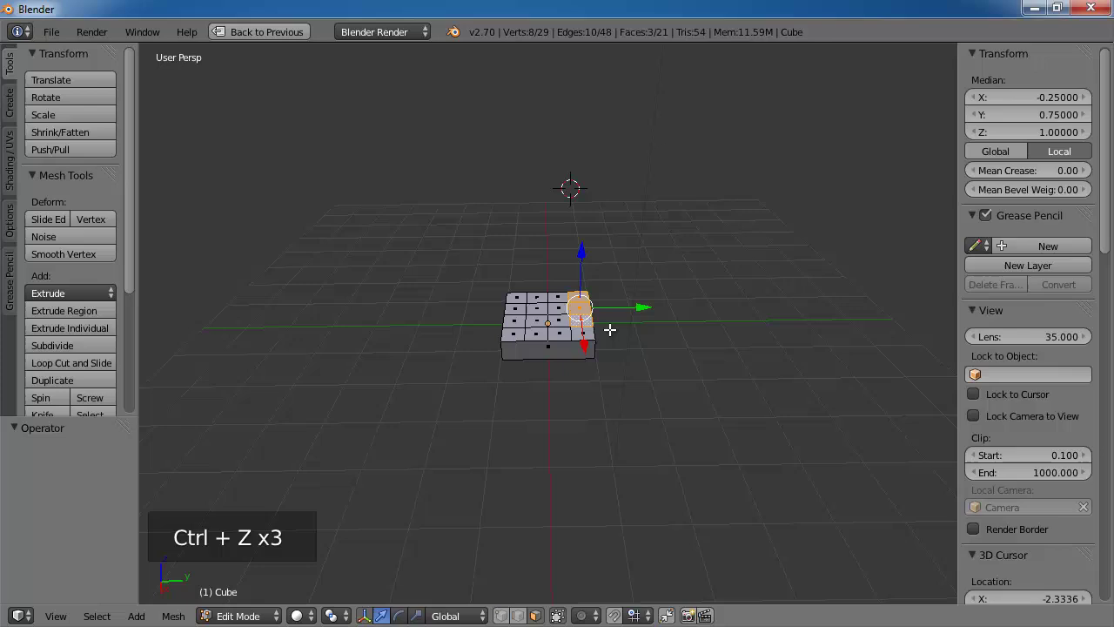
pyautogui.hotkey('ctrl', 'z')
pyautogui.hotkey('ctrl', 'z')
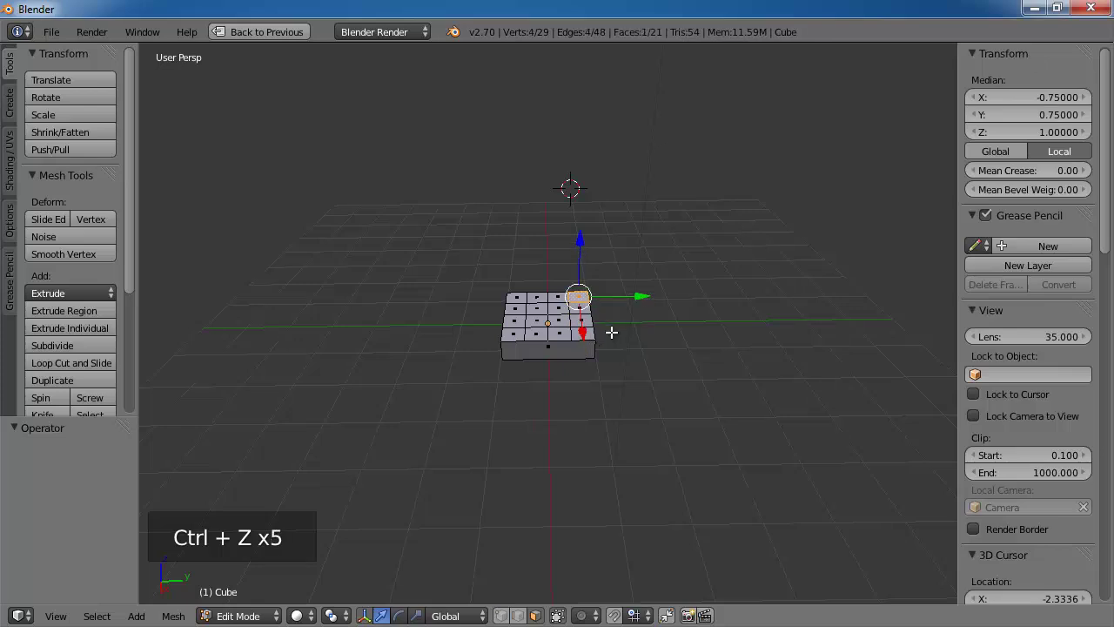
# - Reselect the remaining faces so the full edge row of four is selected
pyautogui.moveTo(611, 331)
pyautogui.mouseDown(button='middle')
pyautogui.moveTo(634, 331)
pyautogui.moveTo(601, 331)
pyautogui.mouseUp(button='middle')
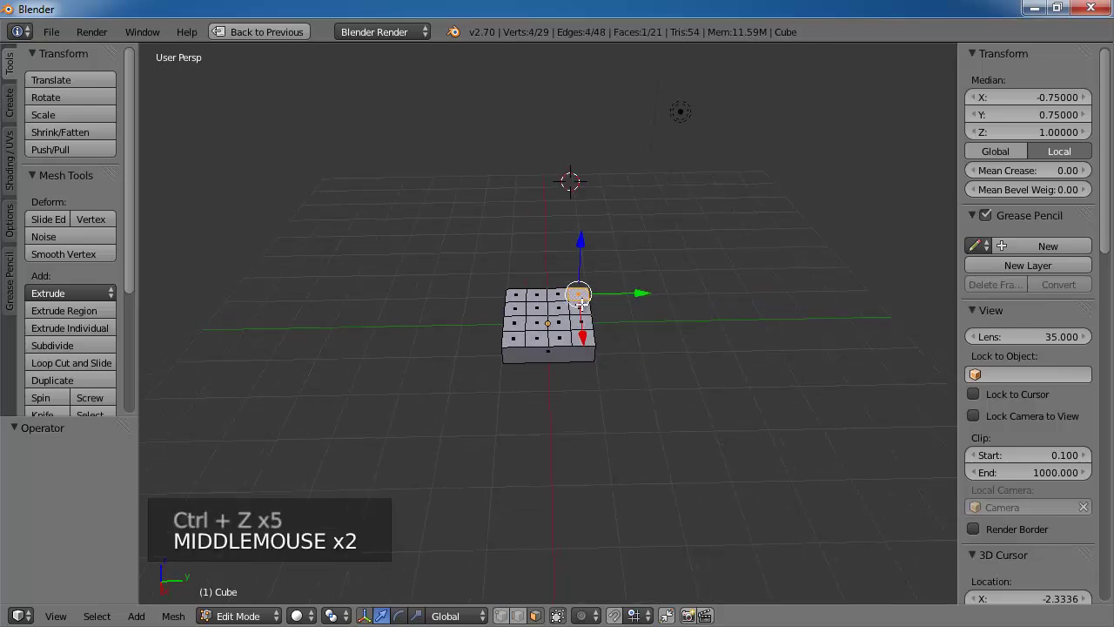
pyautogui.keyDown('shift'); pyautogui.click(580, 299); pyautogui.keyUp('shift')
pyautogui.keyDown('shift'); pyautogui.rightClick(578, 317); pyautogui.keyUp('shift')
pyautogui.keyDown('shift'); pyautogui.rightClick(583, 327); pyautogui.keyUp('shift')
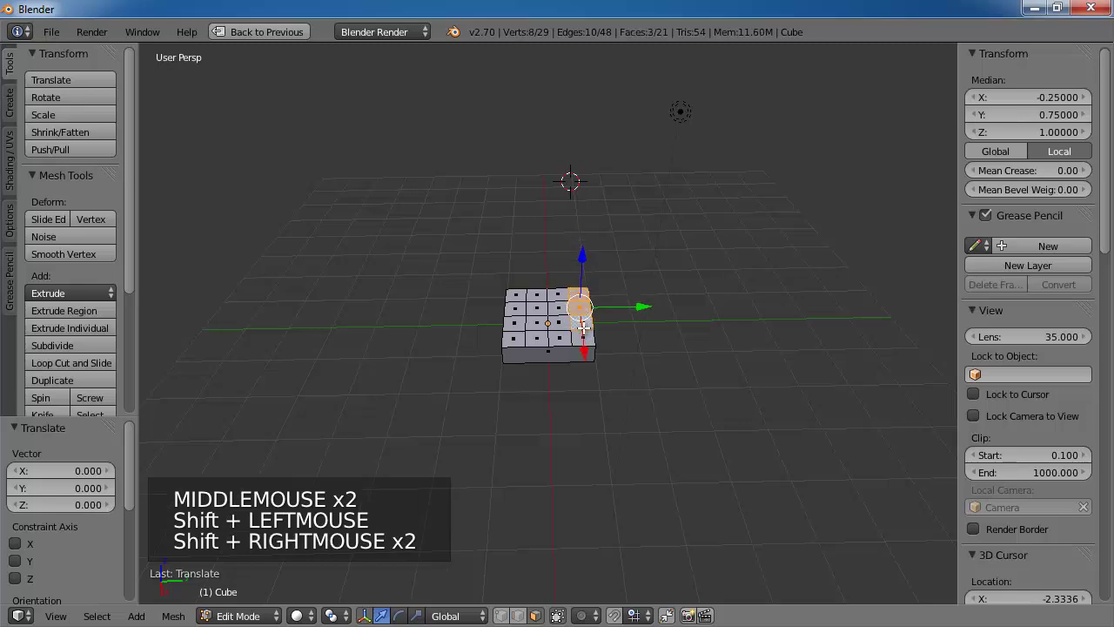
pyautogui.keyDown('shift'); pyautogui.rightClick(584, 338); pyautogui.keyUp('shift')
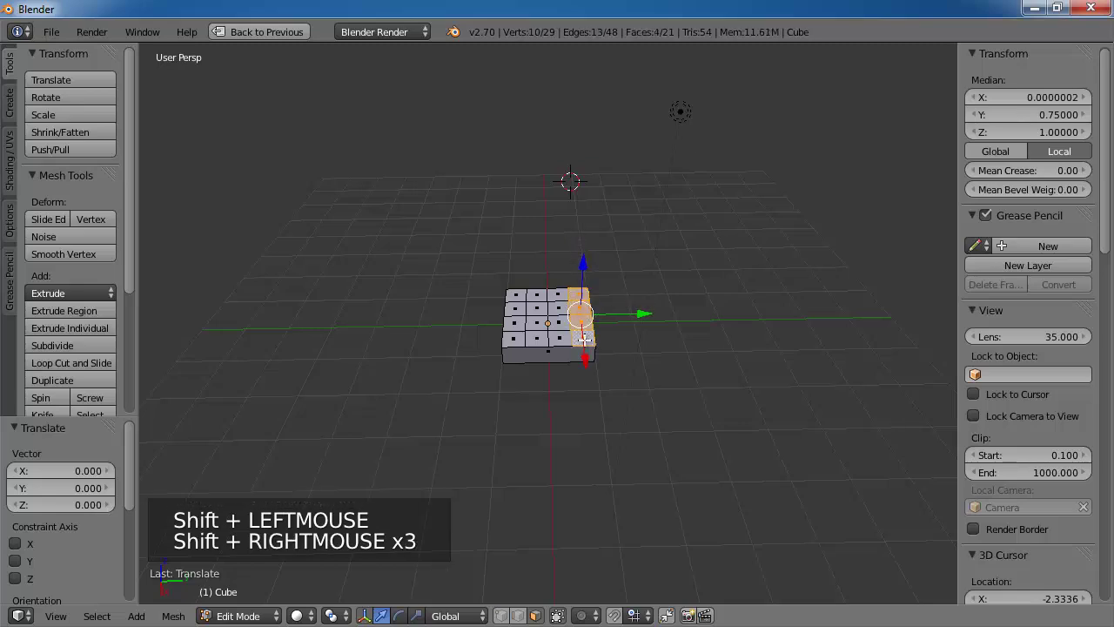
# - Extrude the selected edge row about 2.3 units upward into the backrest
pyautogui.click(111, 296)
pyautogui.click(109, 292)
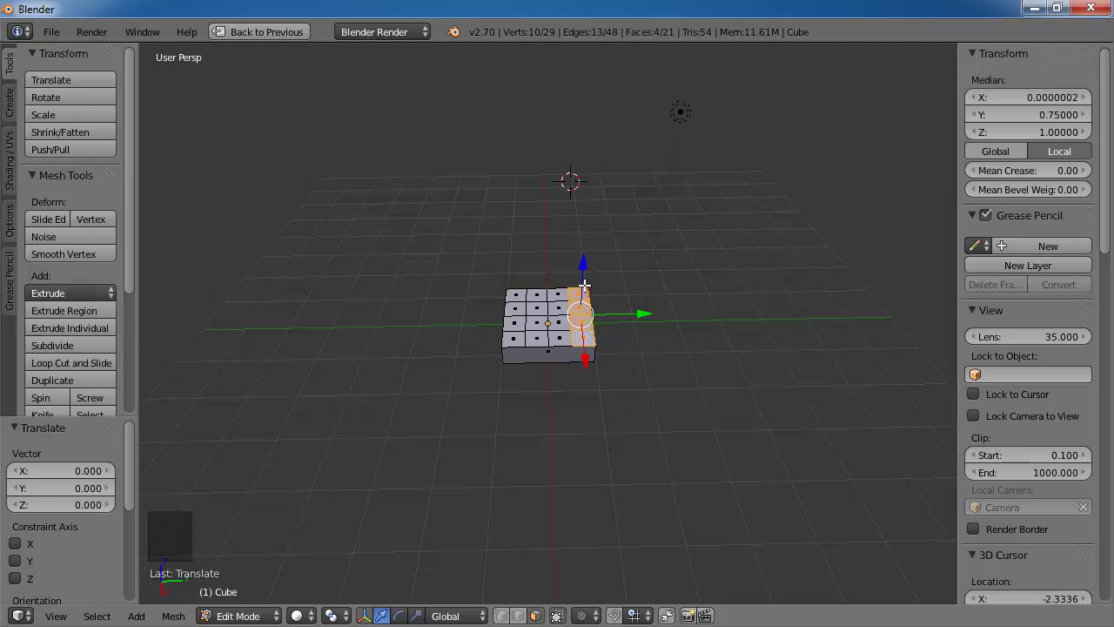
pyautogui.press('e')
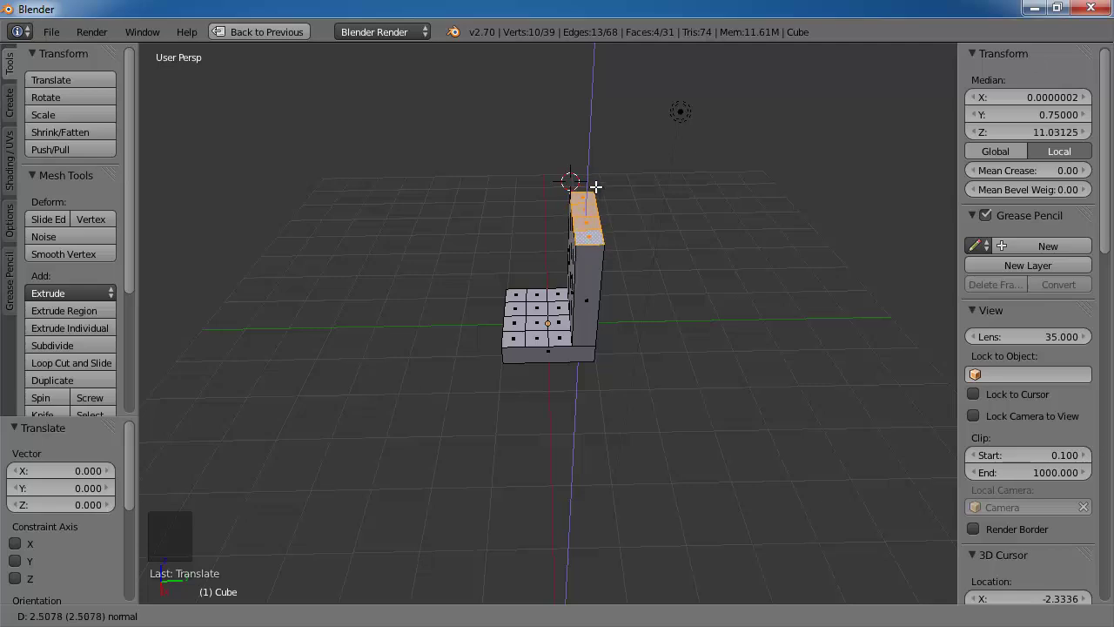
pyautogui.click(595, 197)
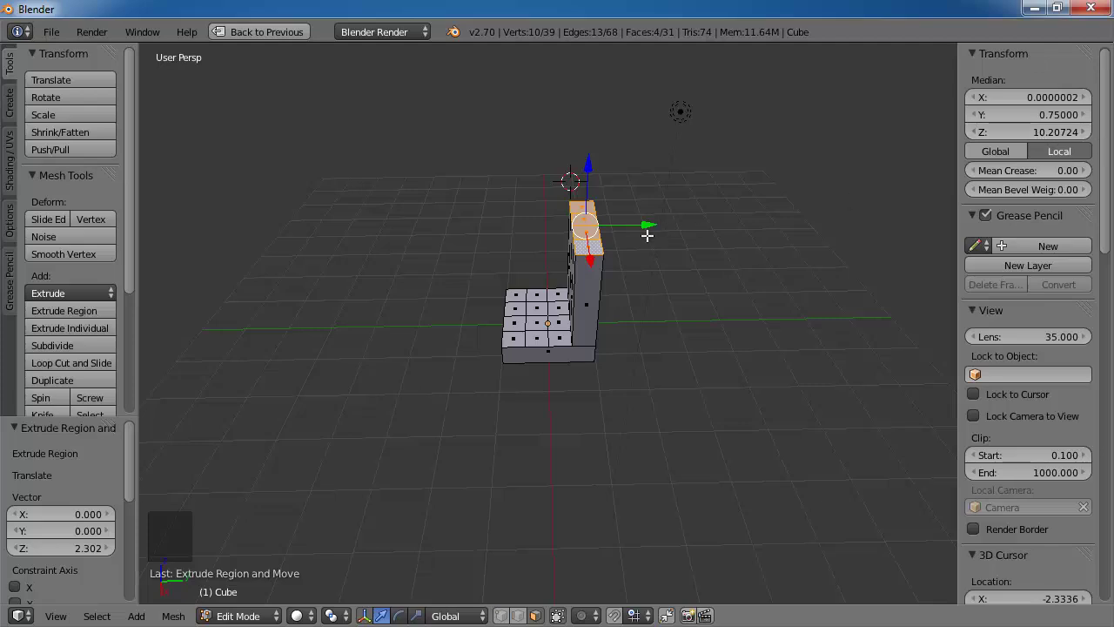
pyautogui.moveTo(639, 287); pyautogui.dragTo(633, 219, button='middle')
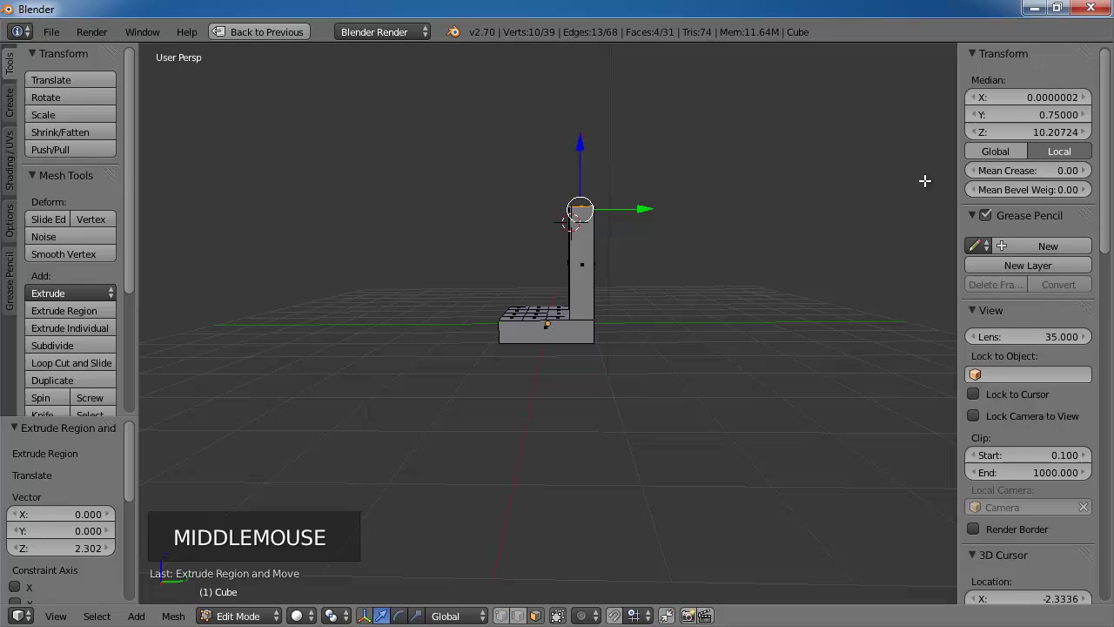
# - Set the backrest top's median Z to 10 and median X to 0
pyautogui.click(1044, 132)
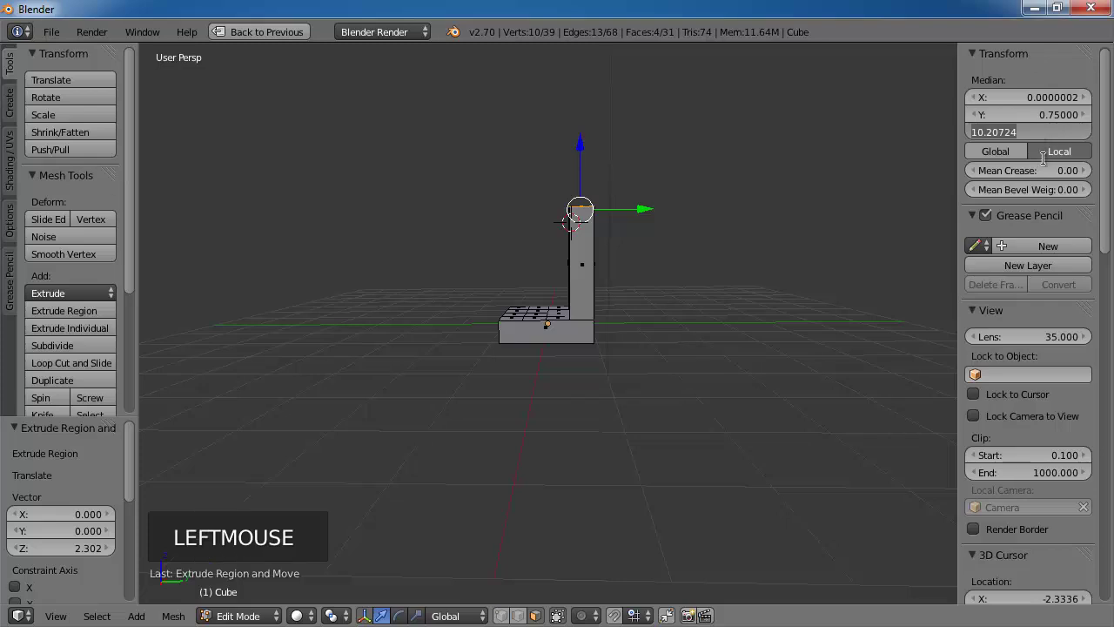
pyautogui.write('10')
pyautogui.press('Return')
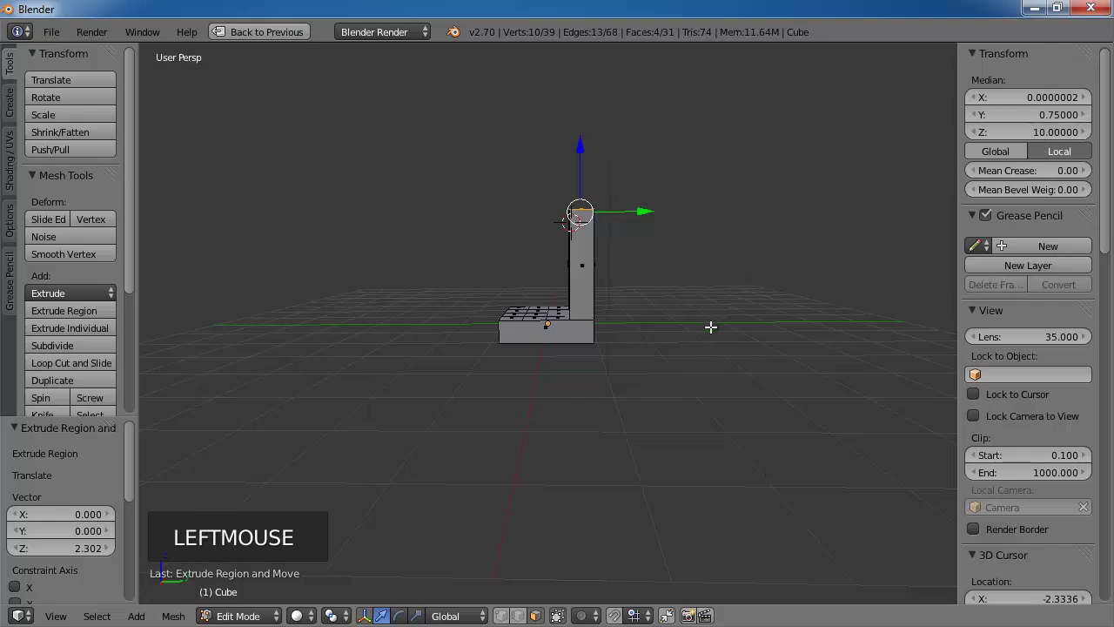
pyautogui.click(1068, 98)
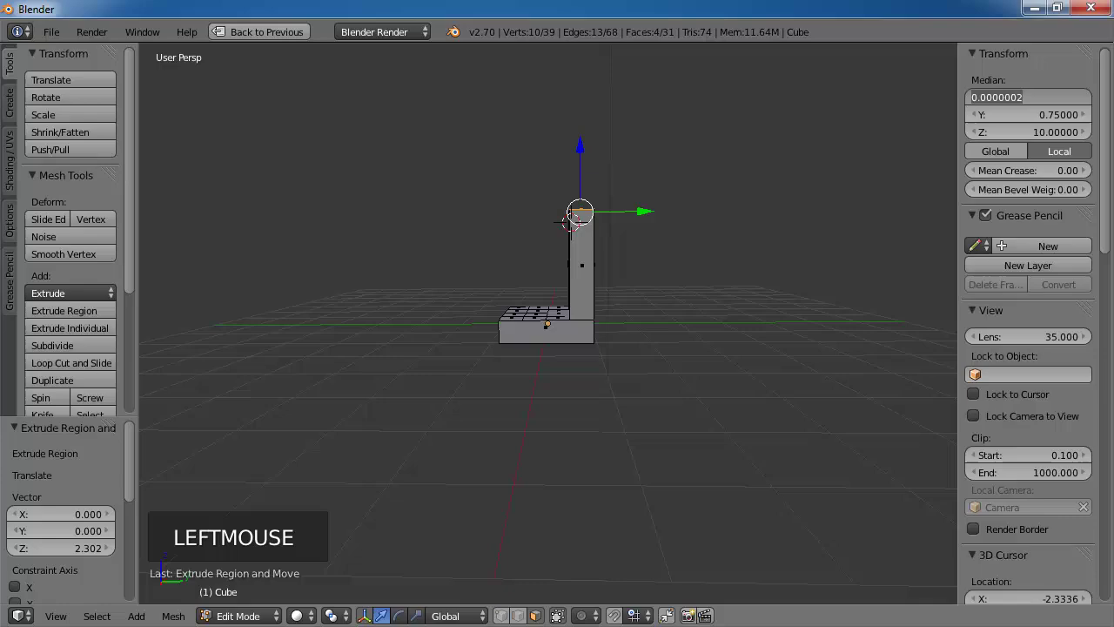
pyautogui.write('0')
pyautogui.press('Return')
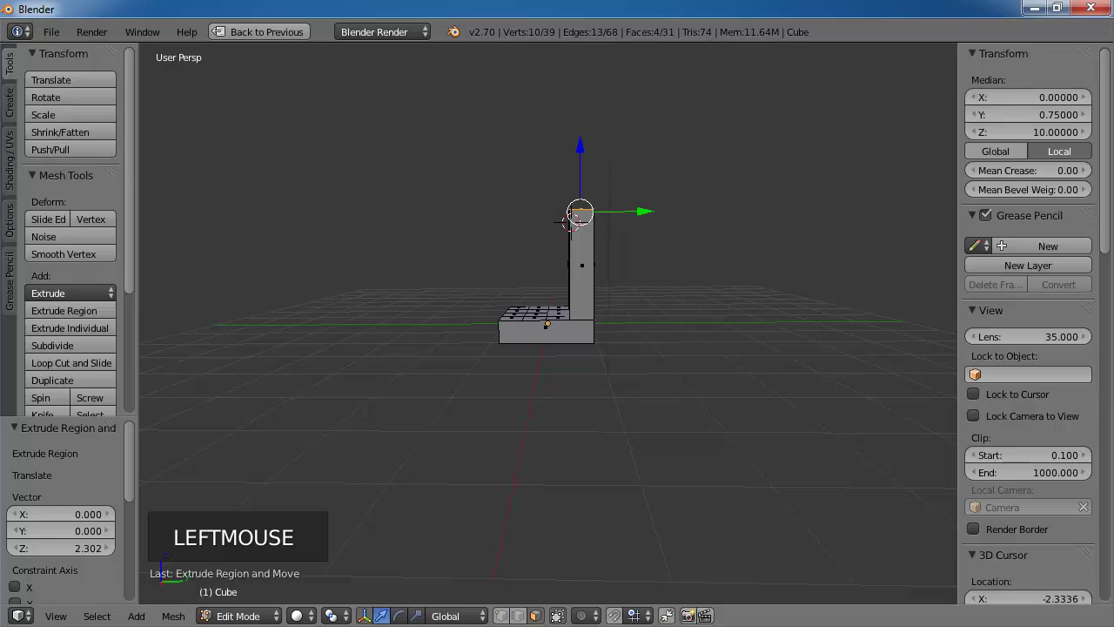
pyautogui.moveTo(624, 321); pyautogui.dragTo(388, 142, button='middle')
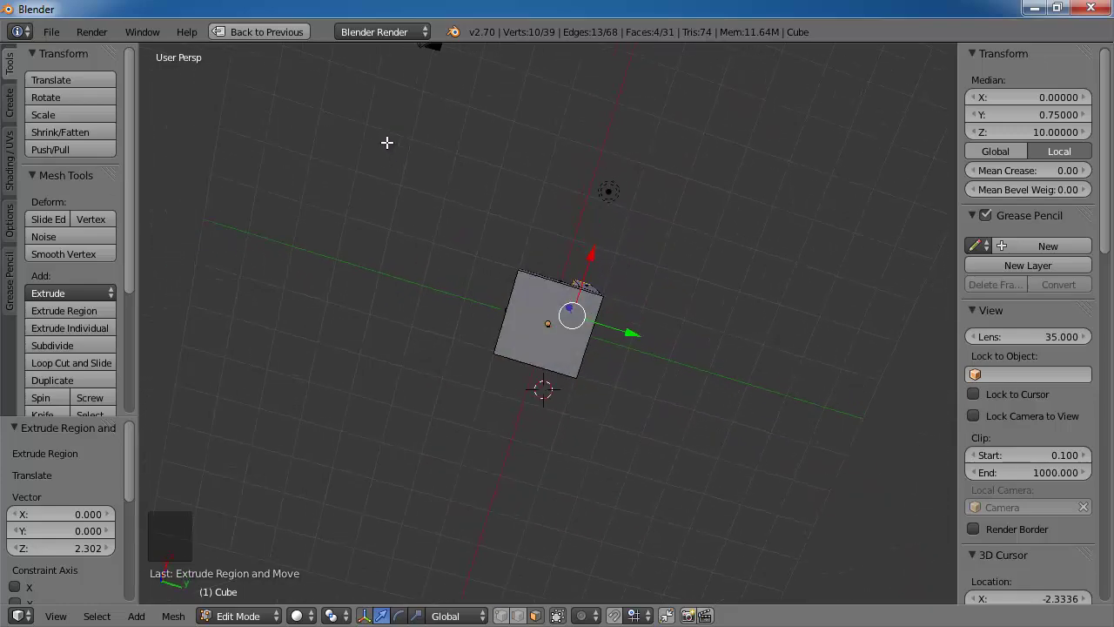
# - Select the seat's bottom face and subdivide it twice into a 4×4 grid
pyautogui.rightClick(530, 319)
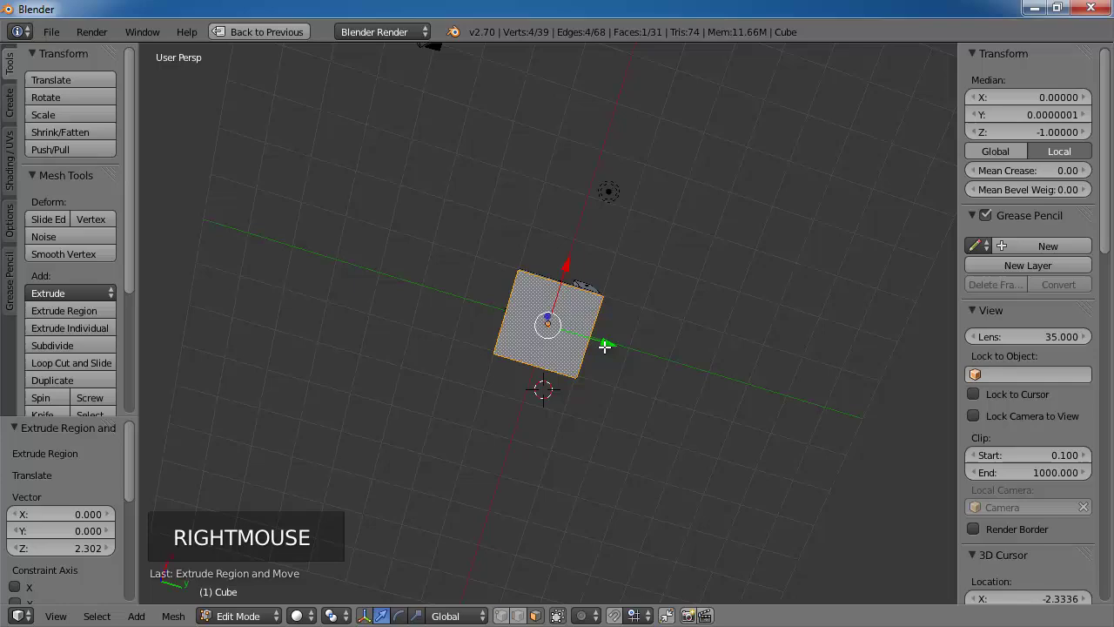
pyautogui.moveTo(604, 340); pyautogui.dragTo(672, 206, button='middle')
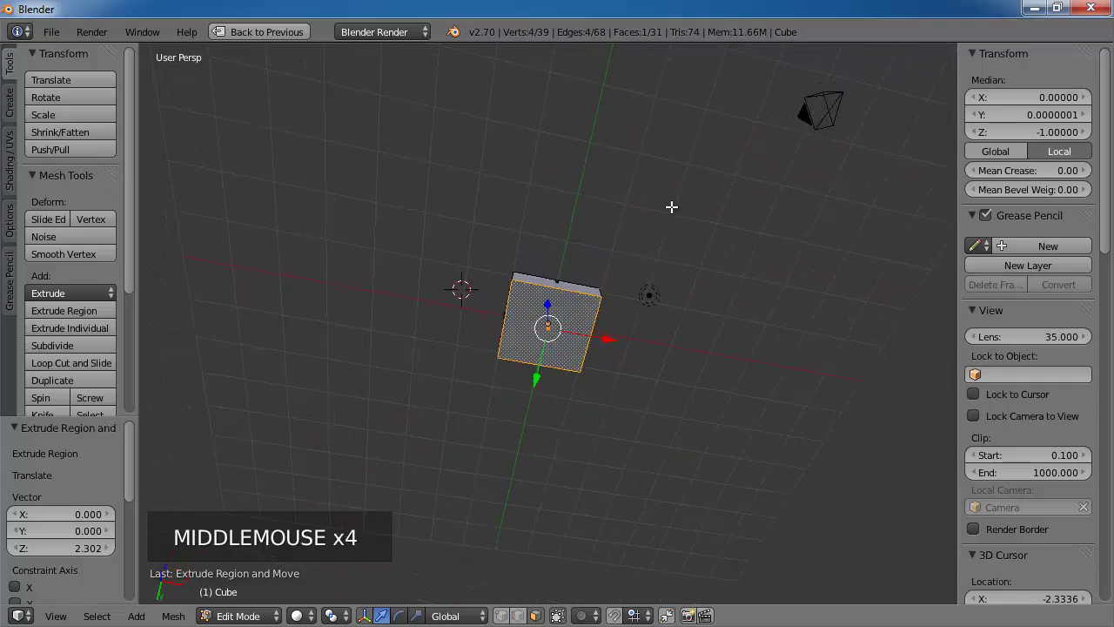
pyautogui.click(88, 349)
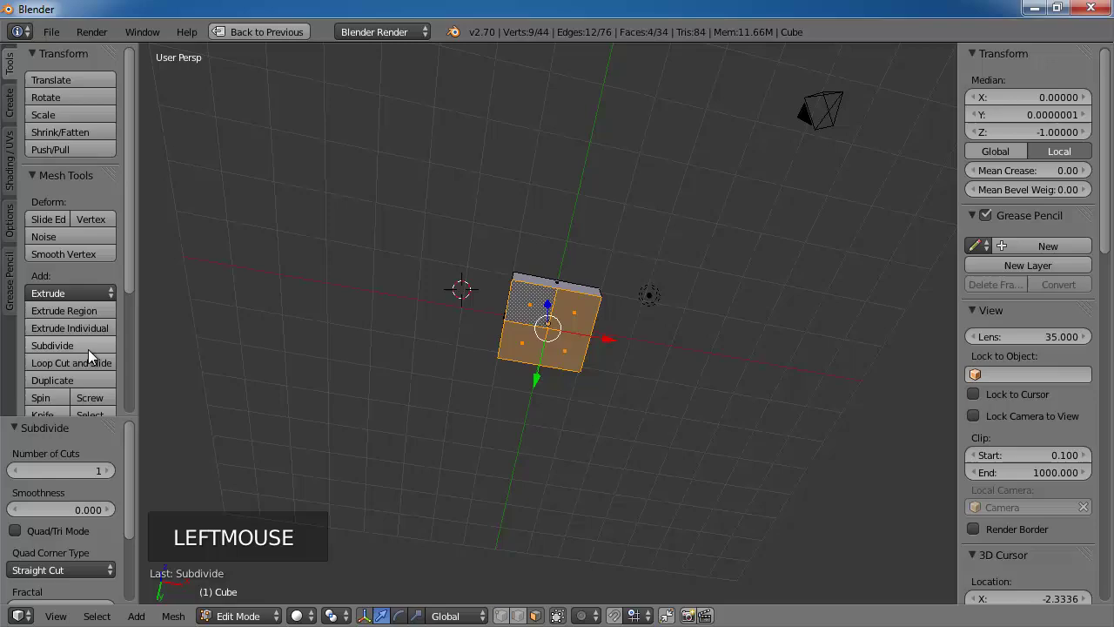
pyautogui.click(88, 346)
# - Select the four corner faces of the underside for the legs
pyautogui.moveTo(408, 399); pyautogui.dragTo(575, 371, button='middle')
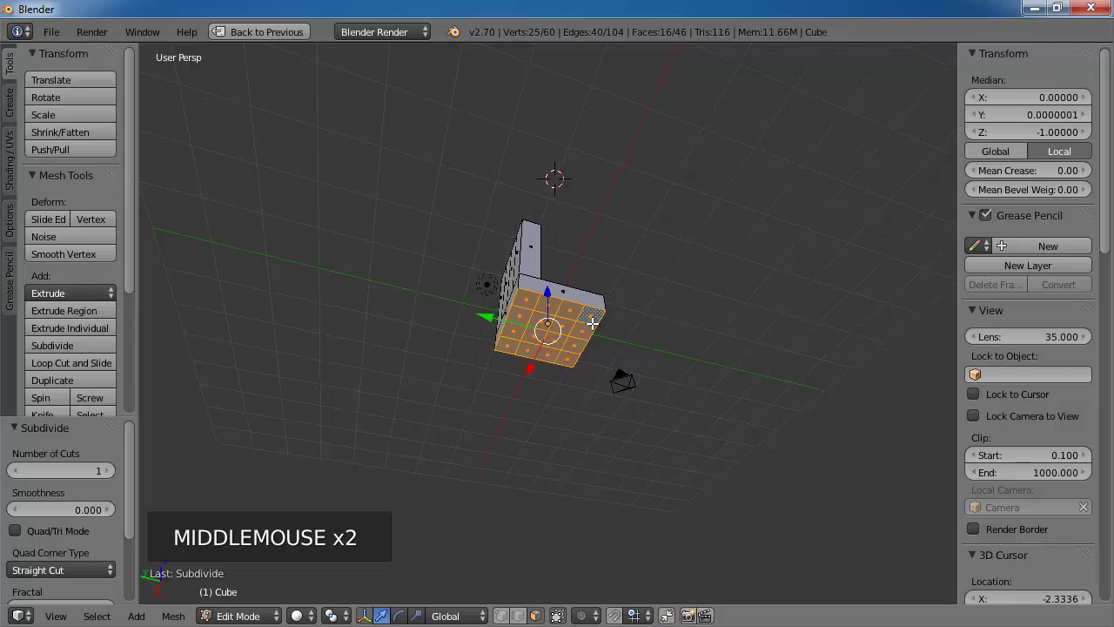
pyautogui.rightClick(591, 321)
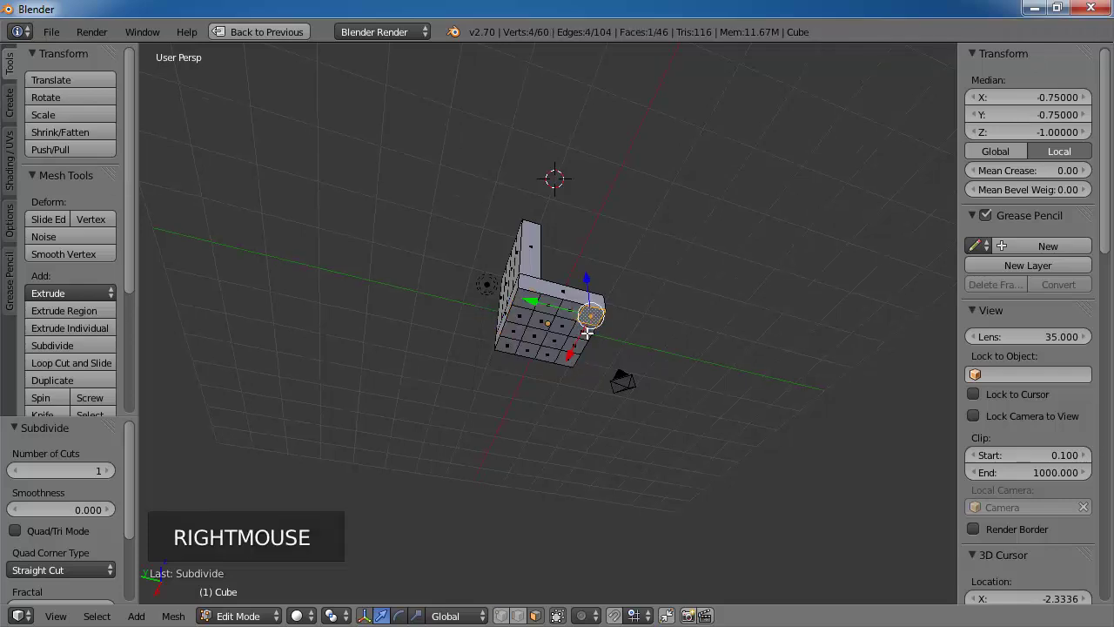
pyautogui.keyDown('shift'); pyautogui.rightClick(571, 363); pyautogui.keyUp('shift')
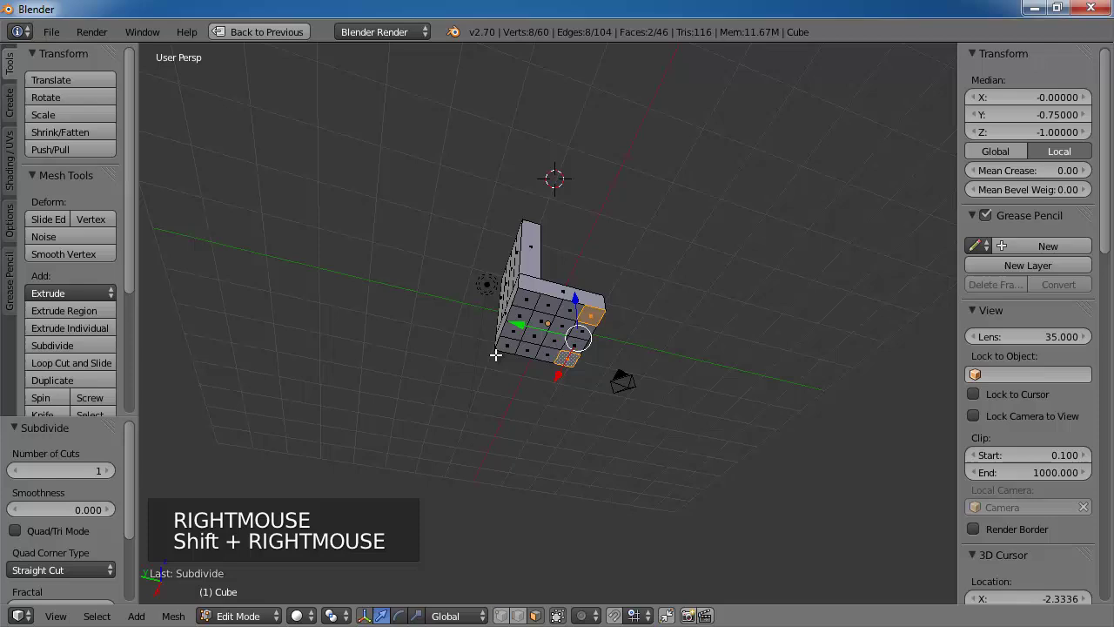
pyautogui.keyDown('shift'); pyautogui.rightClick(503, 347); pyautogui.keyUp('shift')
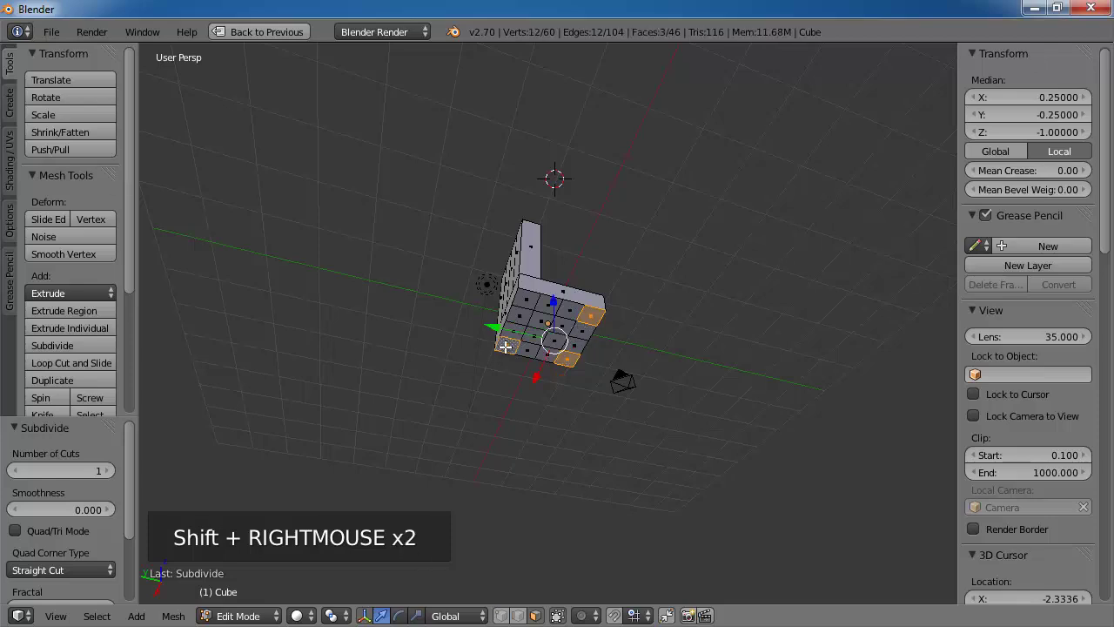
pyautogui.keyDown('shift'); pyautogui.rightClick(531, 295); pyautogui.keyUp('shift')
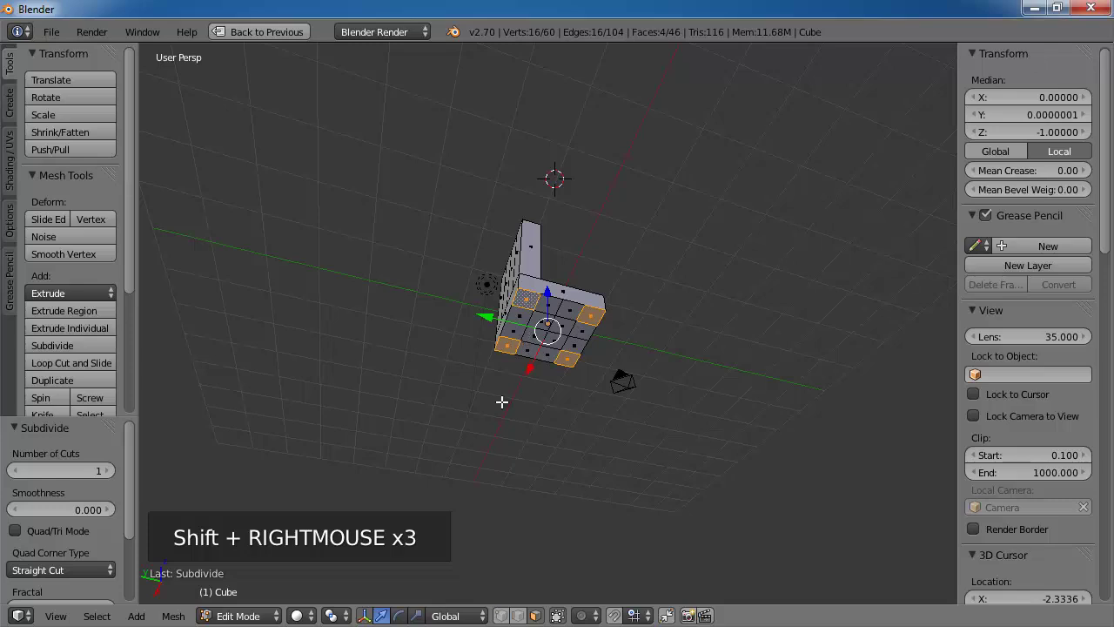
# - Extrude the four corner faces downward as legs
pyautogui.moveTo(386, 356); pyautogui.dragTo(366, 404, button='middle')
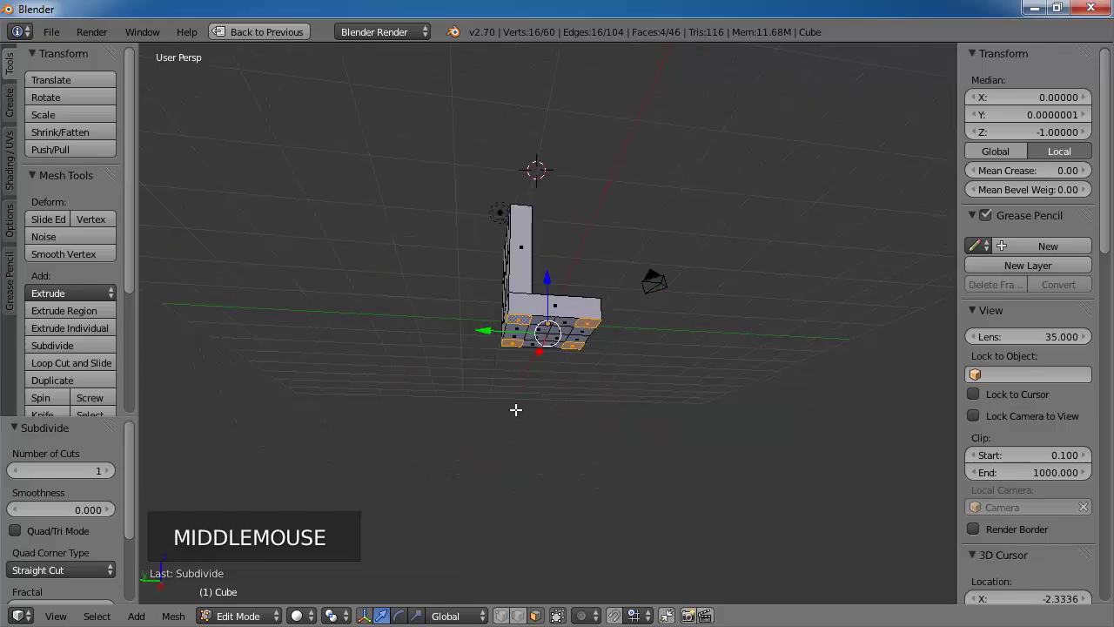
pyautogui.press('e')
pyautogui.press('e')
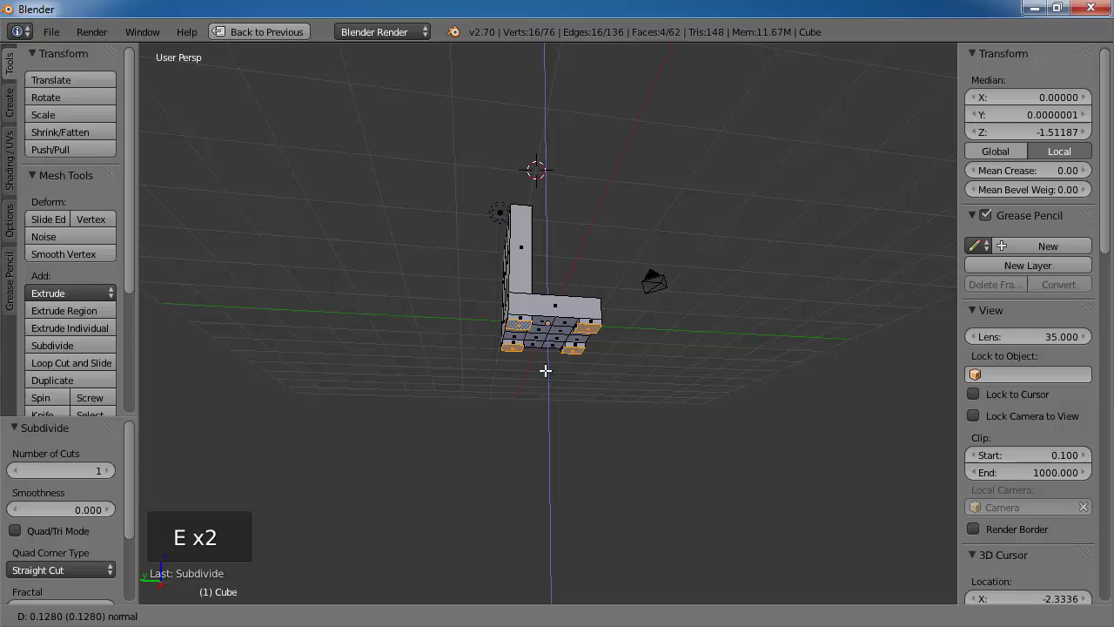
pyautogui.click(537, 433)
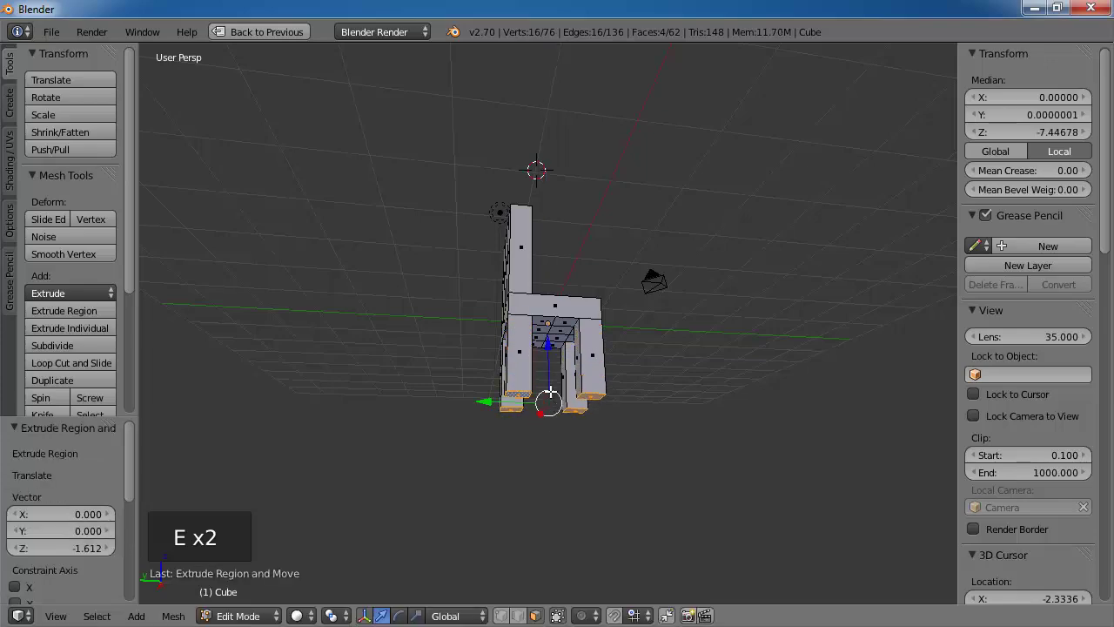
pyautogui.moveTo(537, 435); pyautogui.dragTo(635, 195, button='middle')
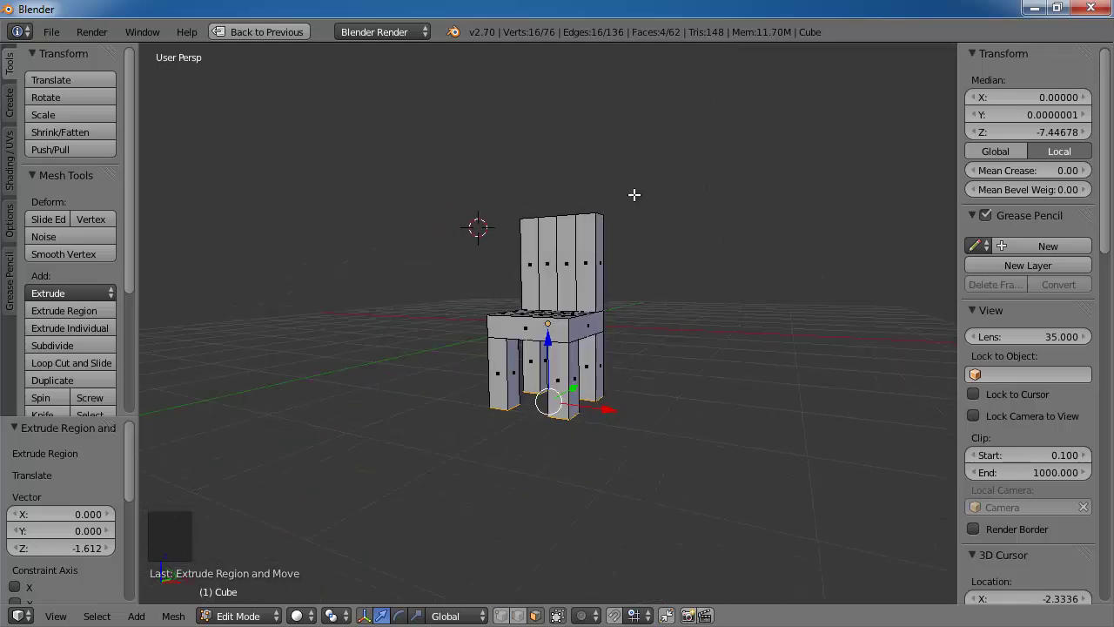
# - Set the leg bottoms' median Z to -8
pyautogui.click(1049, 132)
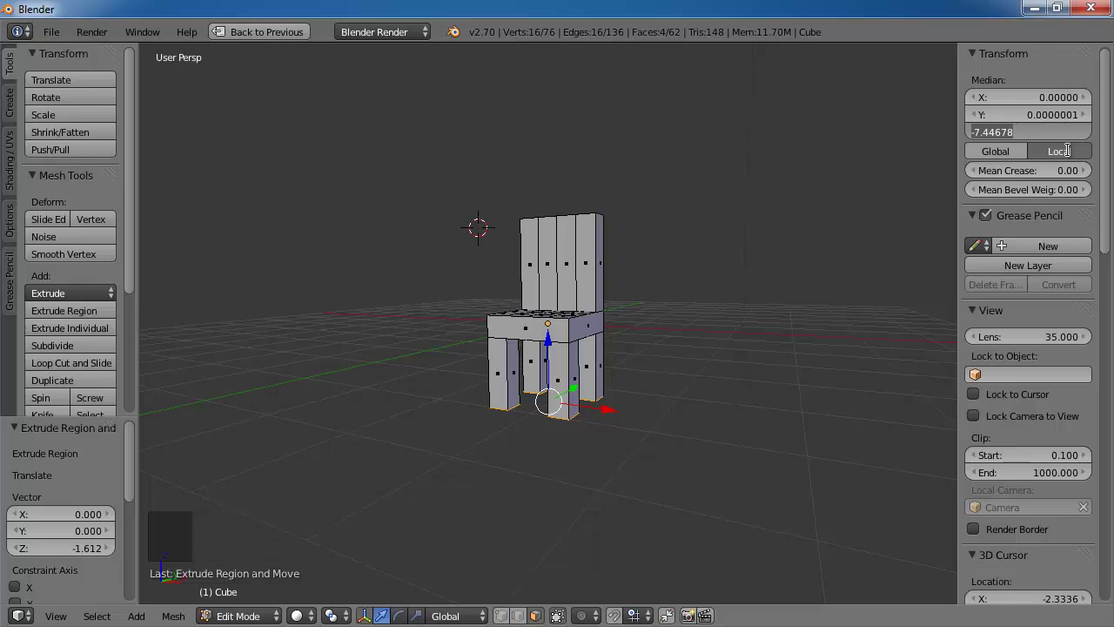
pyautogui.press('BackSpace')
pyautogui.write('-8')
pyautogui.press('Return')
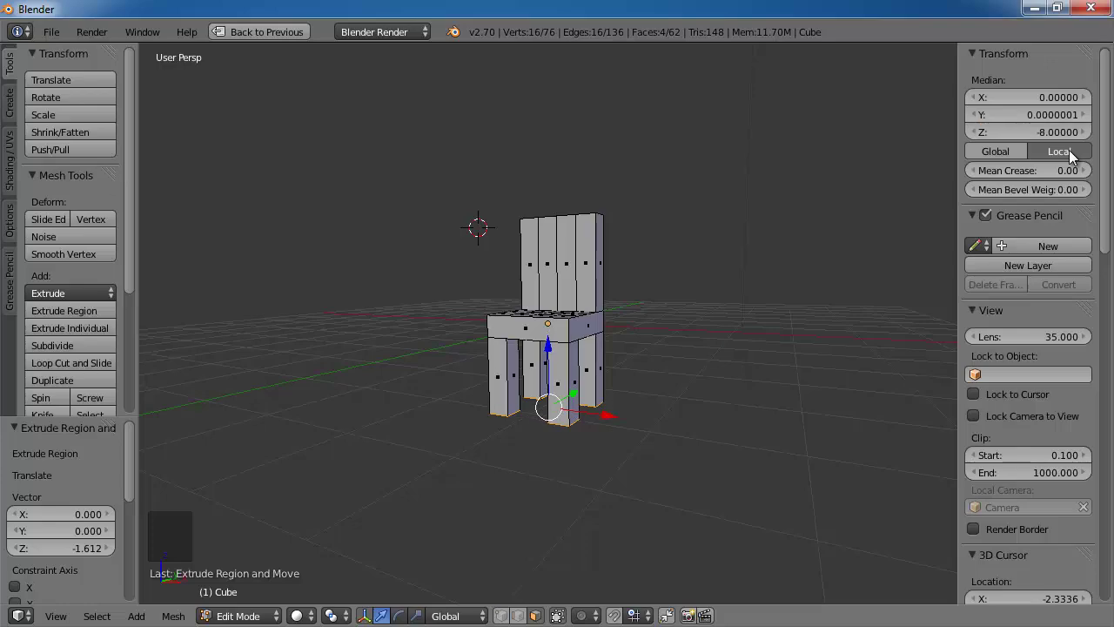
pyautogui.moveTo(677, 379); pyautogui.dragTo(679, 321, button='middle')
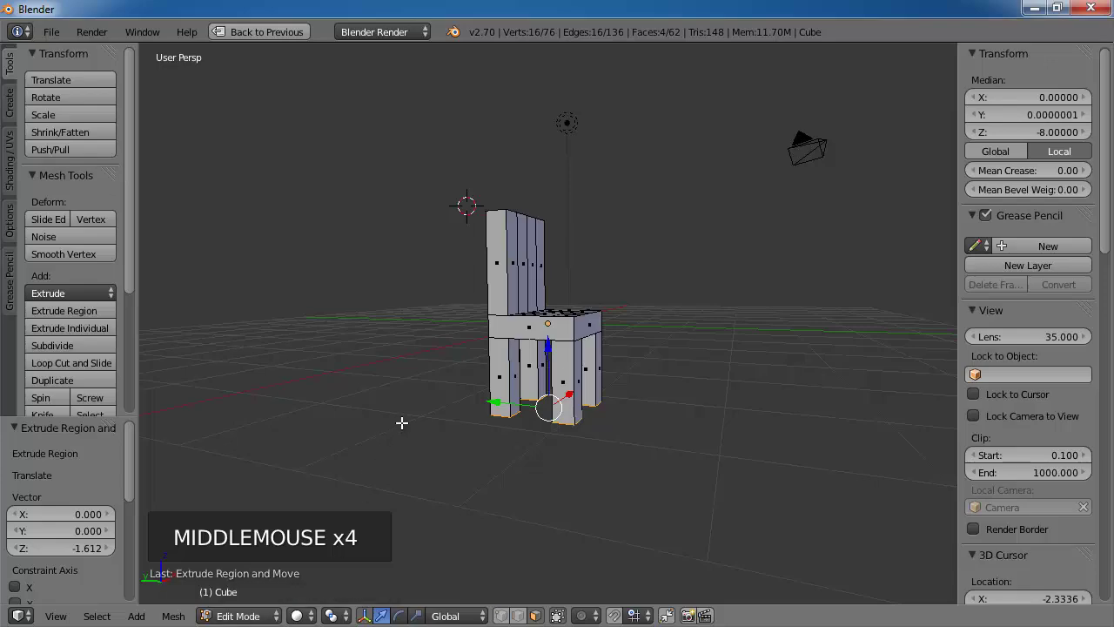
# - Return to Object Mode and orbit around the finished chair
pyautogui.press('Tab')
pyautogui.moveTo(434, 323); pyautogui.dragTo(363, 304, button='middle')
pyautogui.press('Tab')
pyautogui.press('Tab')
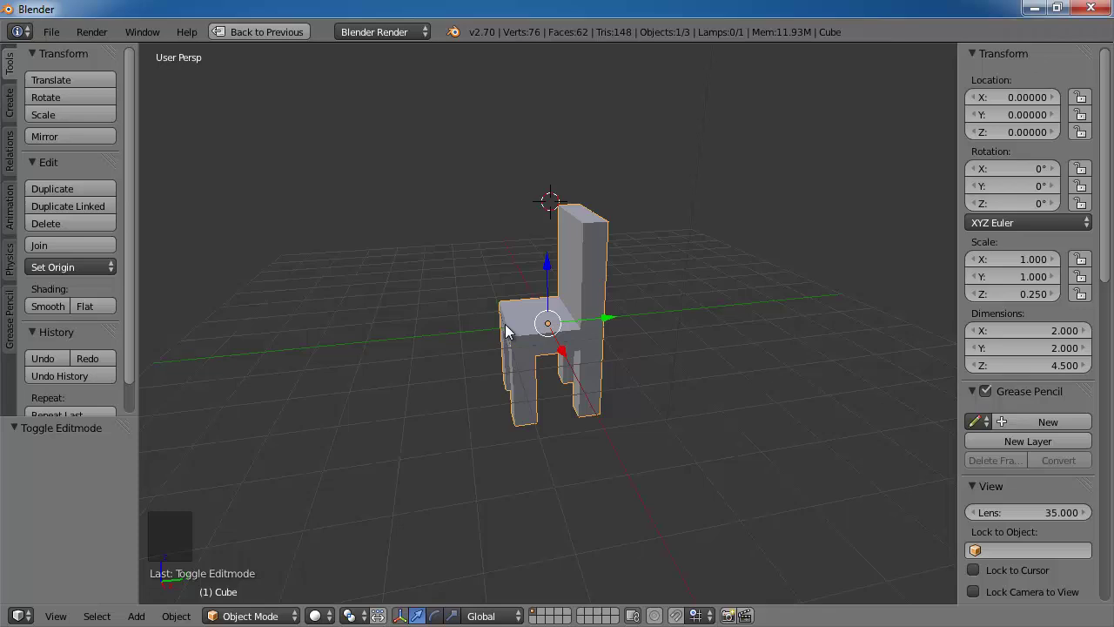
# - In Edit Mode, select the front seat face and two front leg faces
pyautogui.moveTo(505, 324); pyautogui.dragTo(779, 265, button='middle')
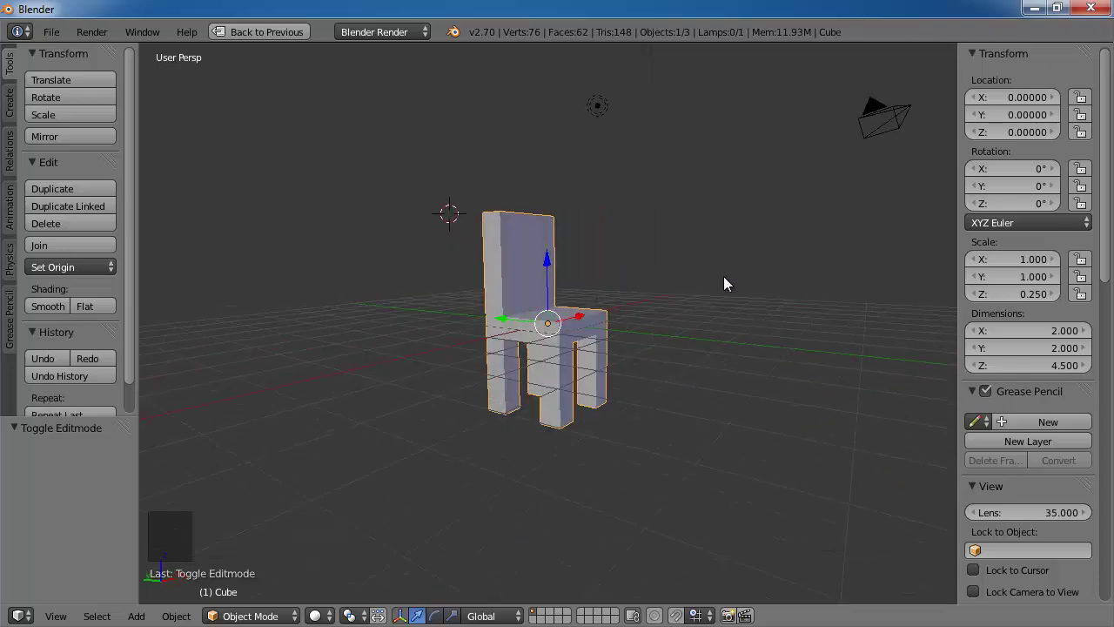
pyautogui.press('Tab')
pyautogui.rightClick(567, 326)
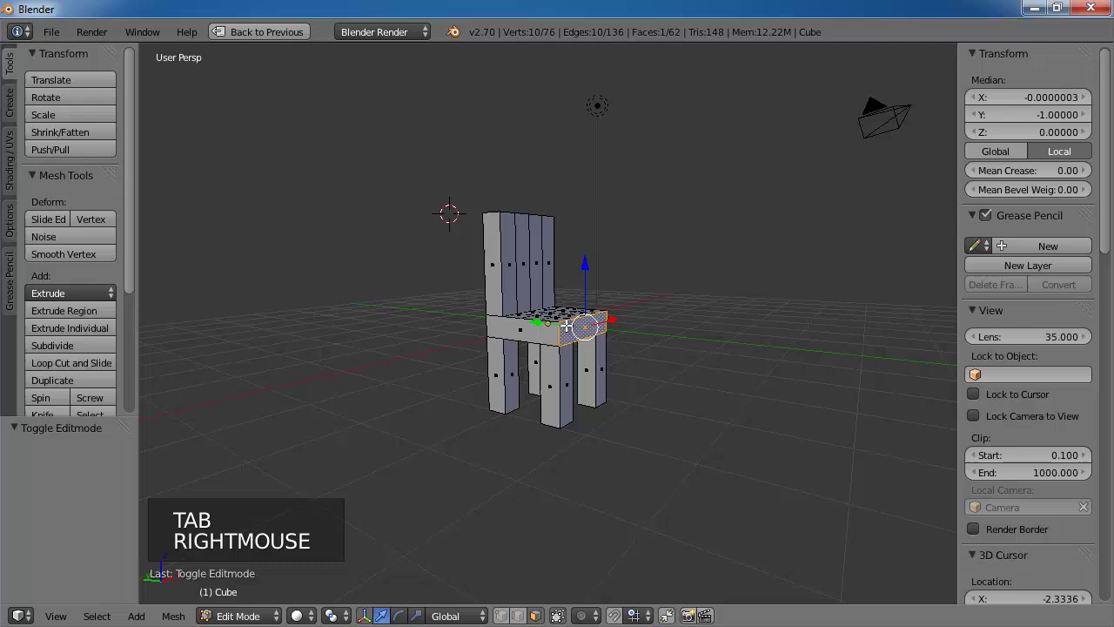
pyautogui.keyDown('shift'); pyautogui.rightClick(566, 368); pyautogui.keyUp('shift')
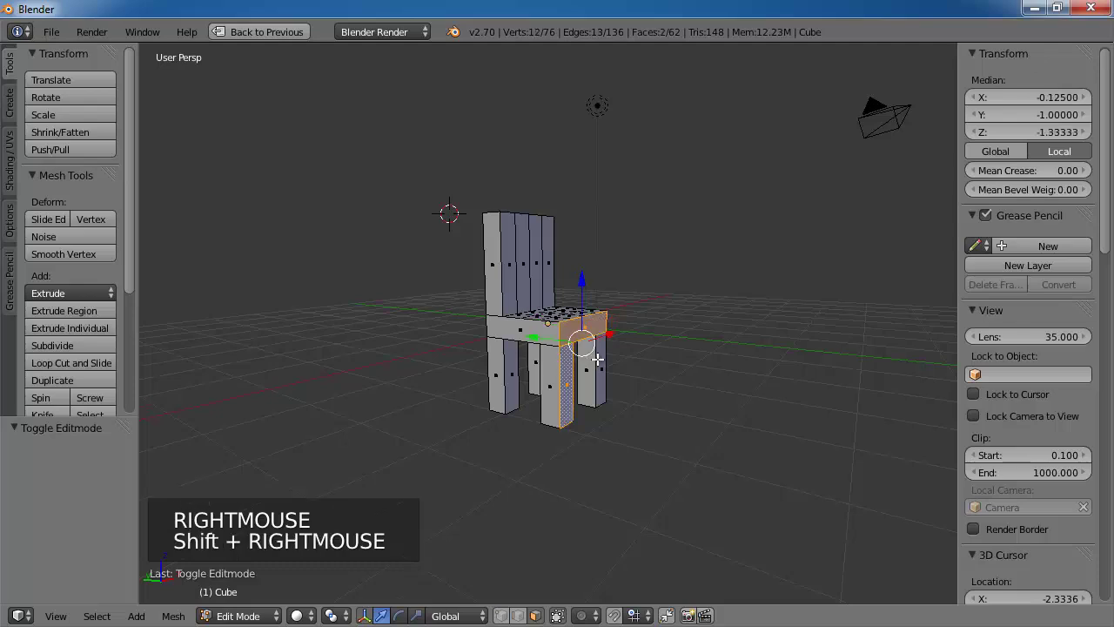
pyautogui.keyDown('shift'); pyautogui.rightClick(597, 359); pyautogui.keyUp('shift')
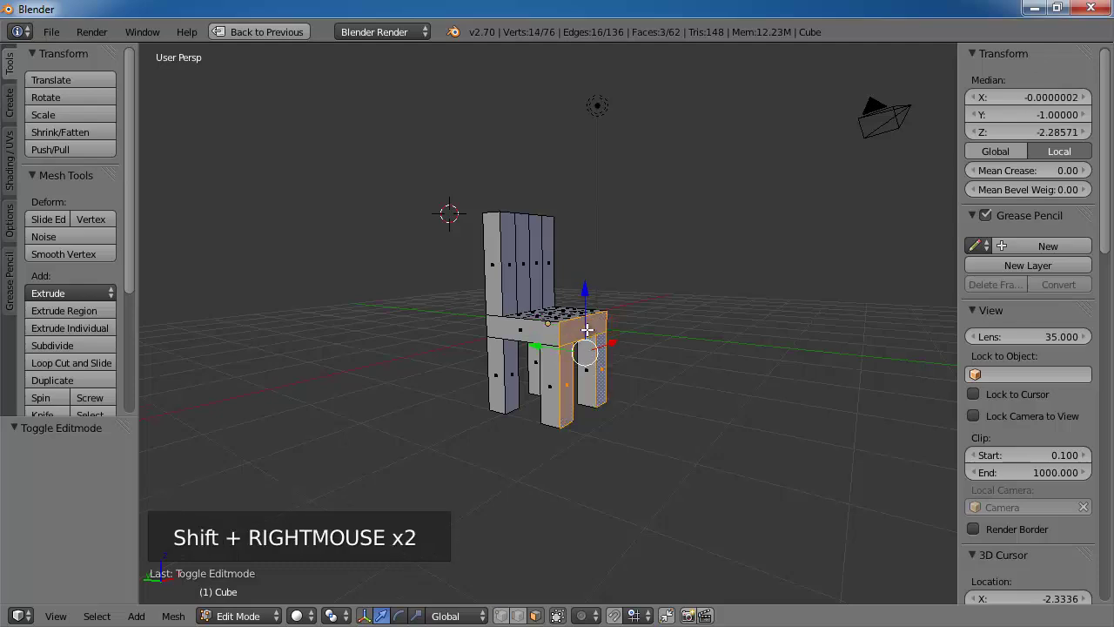
# - Move the selected front faces 0.298 forward along the Y axis
pyautogui.press('g')
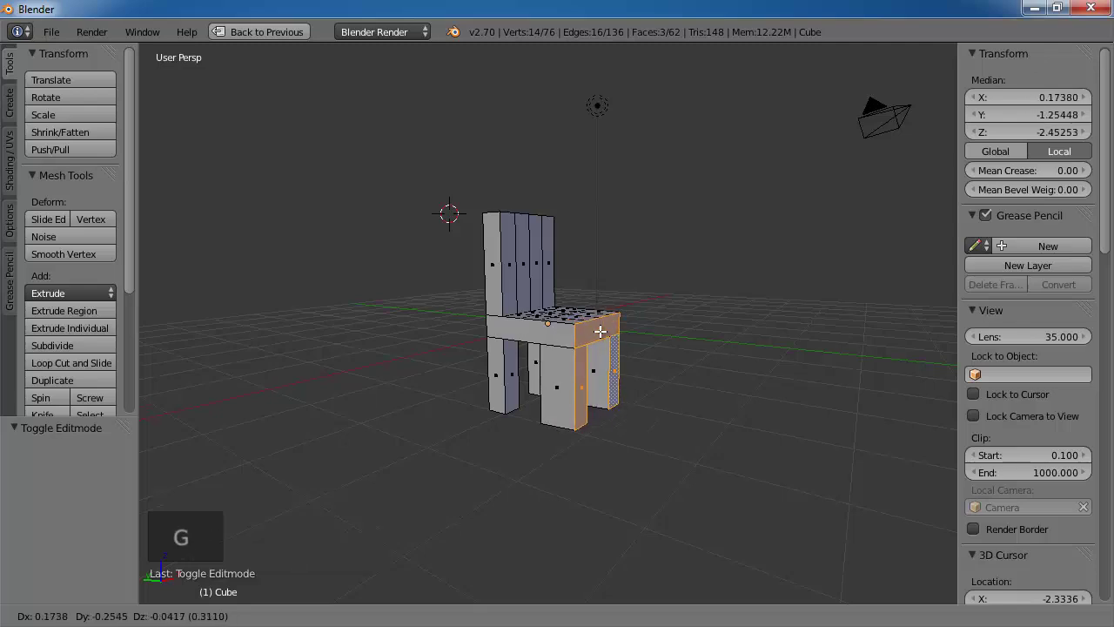
pyautogui.press('g')
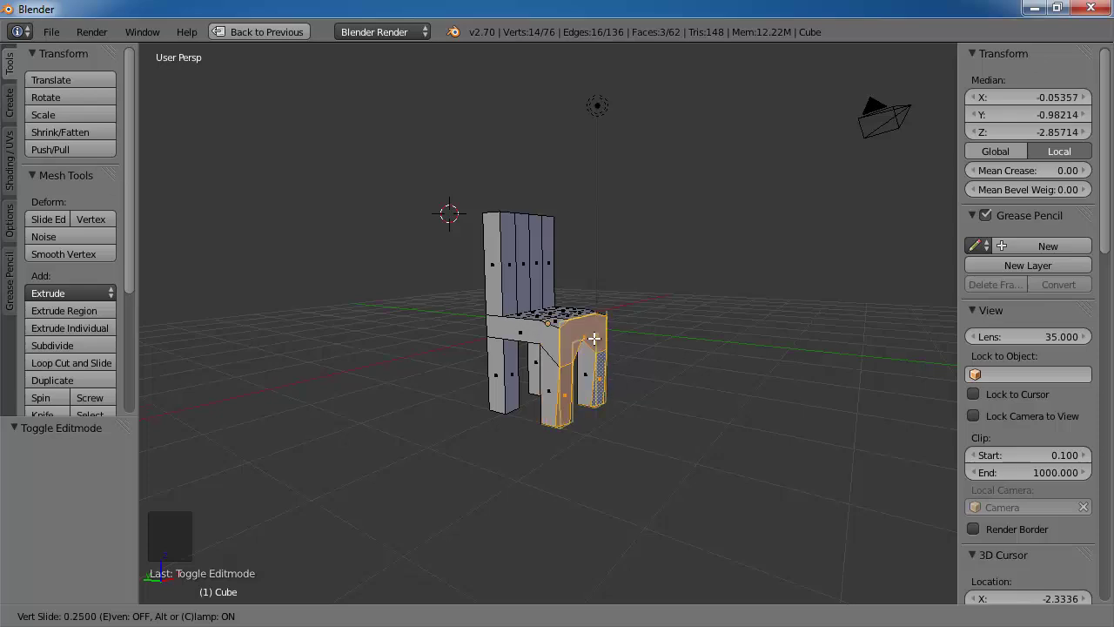
pyautogui.press('Escape')
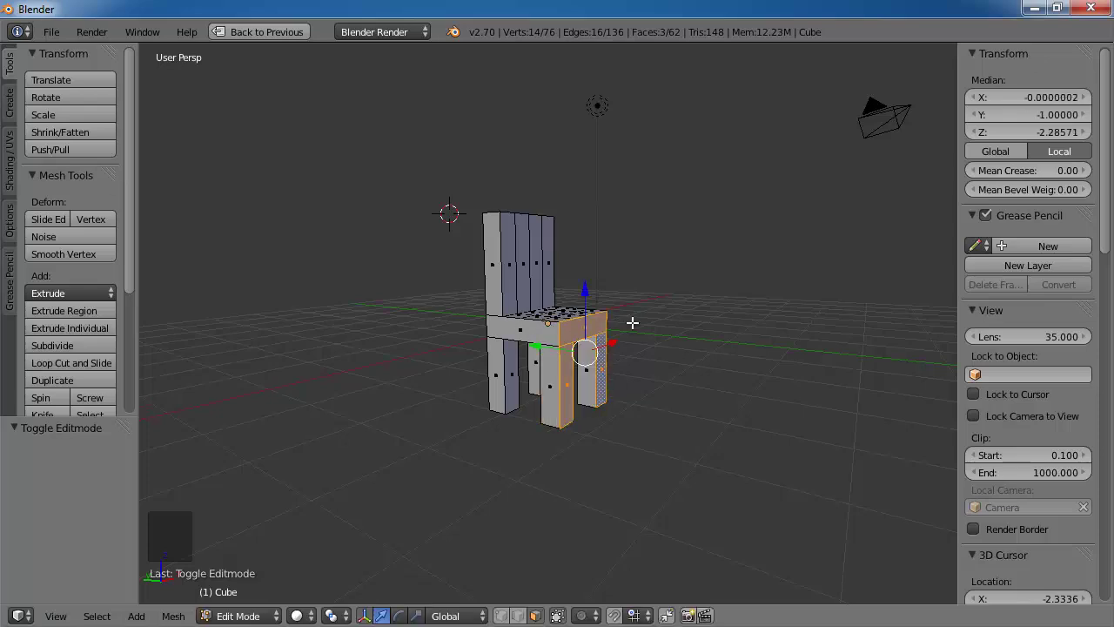
pyautogui.press('g')
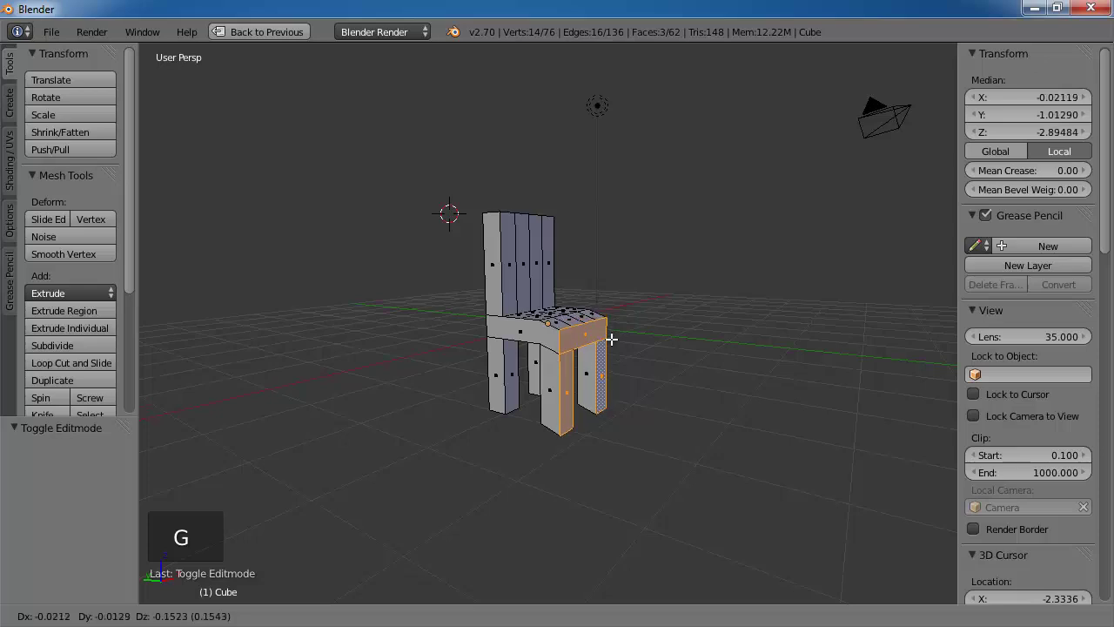
pyautogui.press('y')
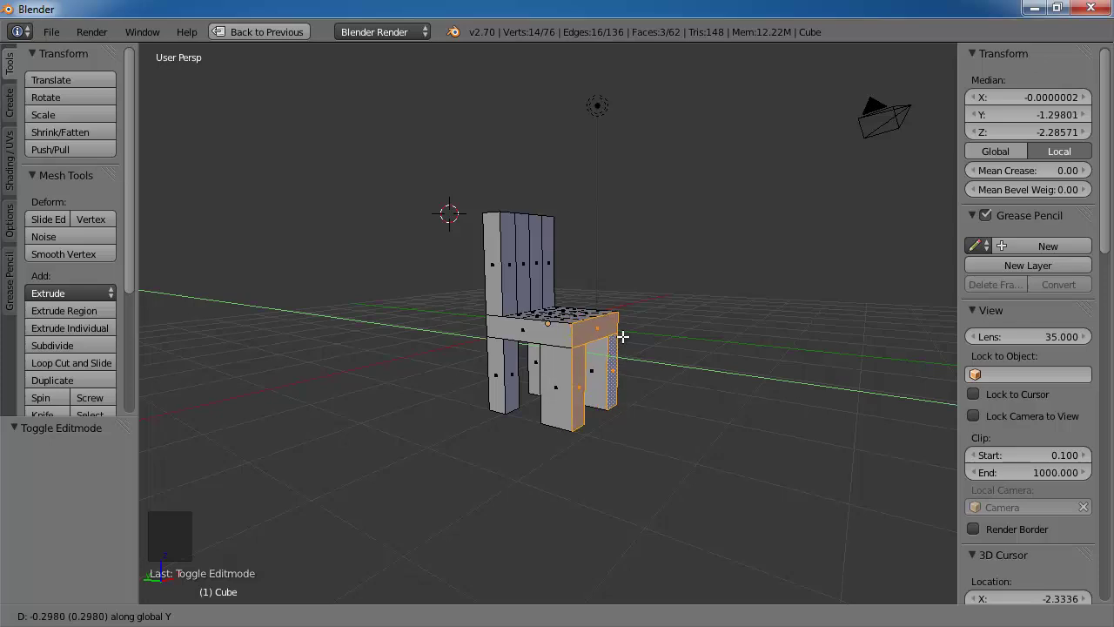
pyautogui.click(624, 336)
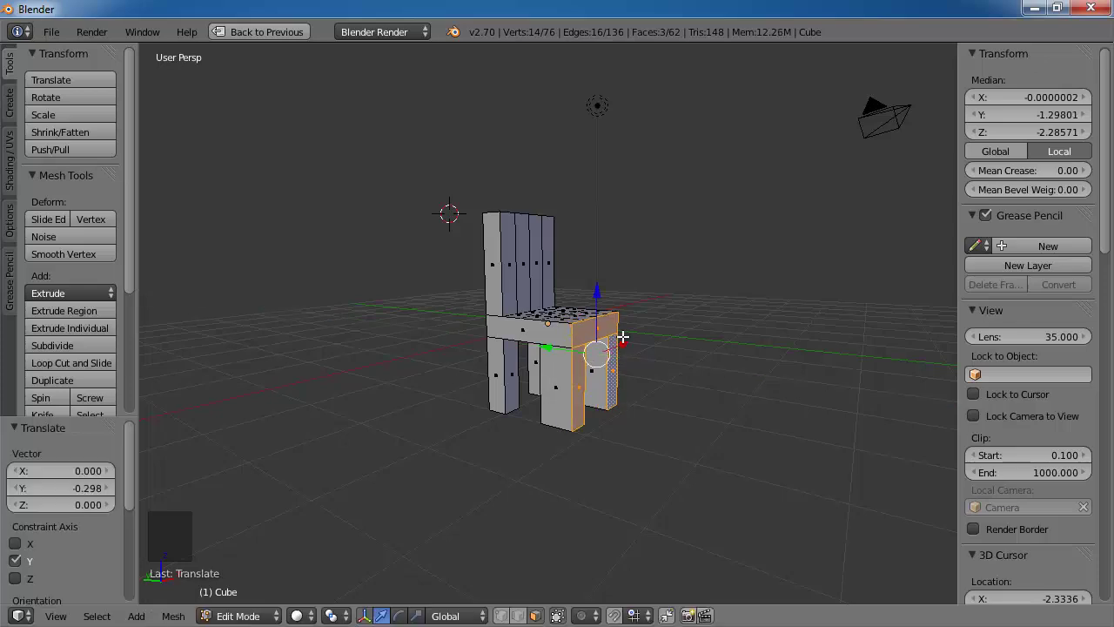
pyautogui.moveTo(681, 291); pyautogui.dragTo(412, 347, button='middle')
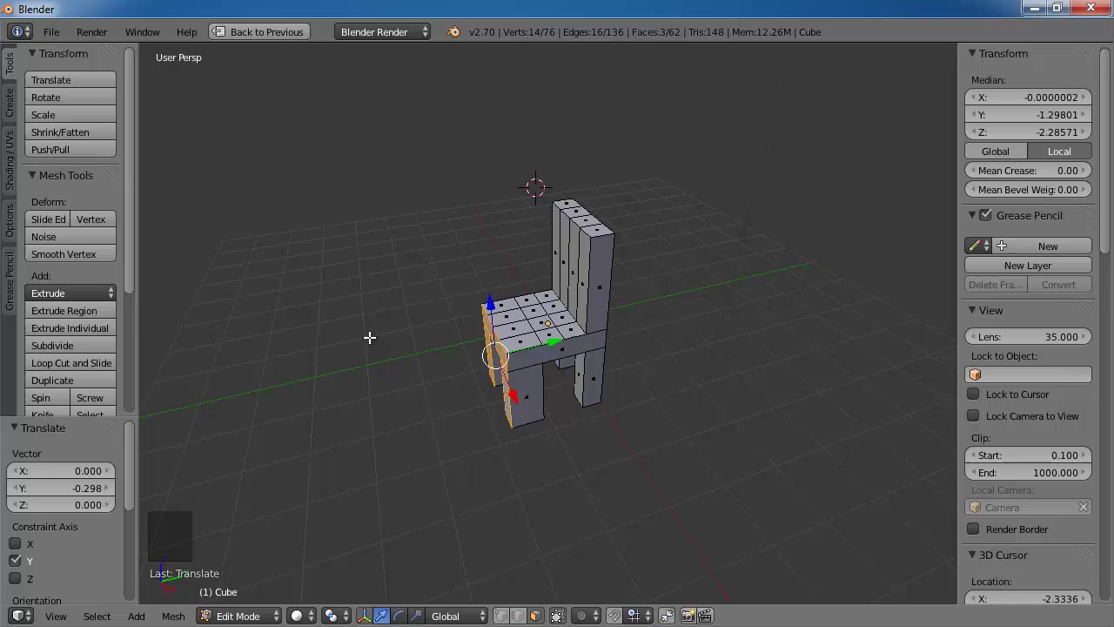
# - Return to Object Mode and orbit around the chair, now 2 × 2.298 × 4.5
pyautogui.press('Escape')
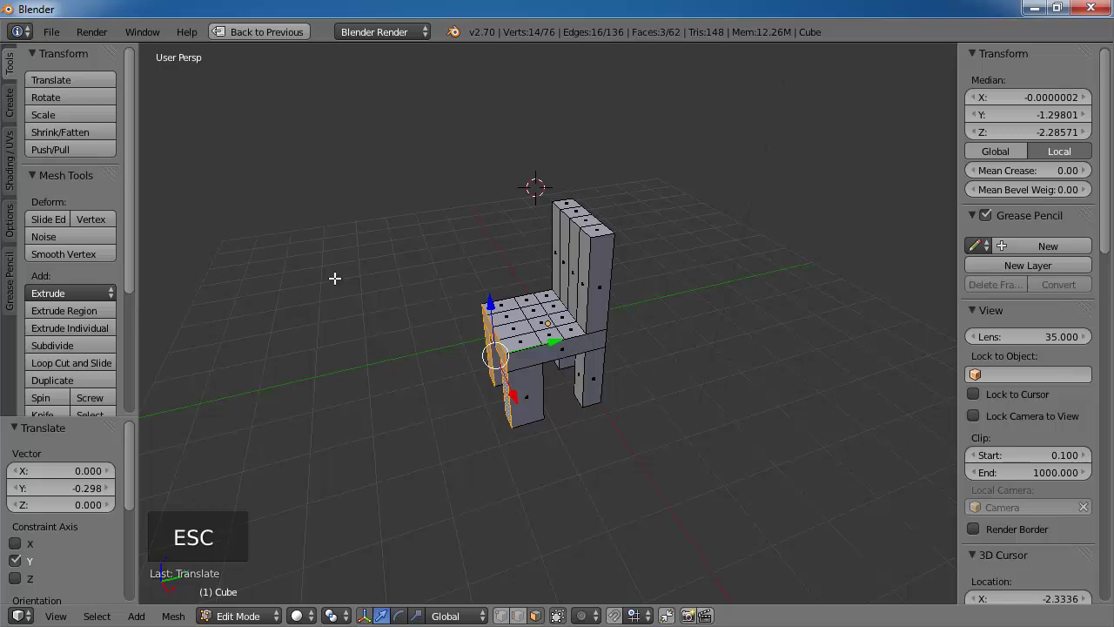
pyautogui.press('Tab')
pyautogui.moveTo(370, 297); pyautogui.dragTo(742, 126, button='middle')
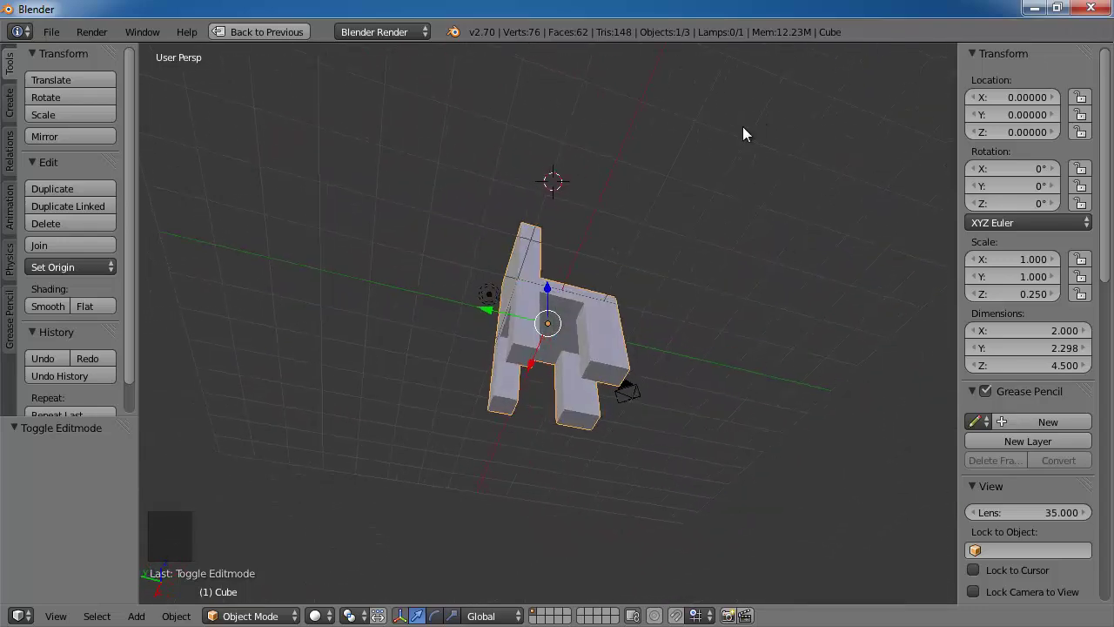
pyautogui.click(584, 322)
pyautogui.moveTo(577, 342); pyautogui.dragTo(399, 477, button='middle')
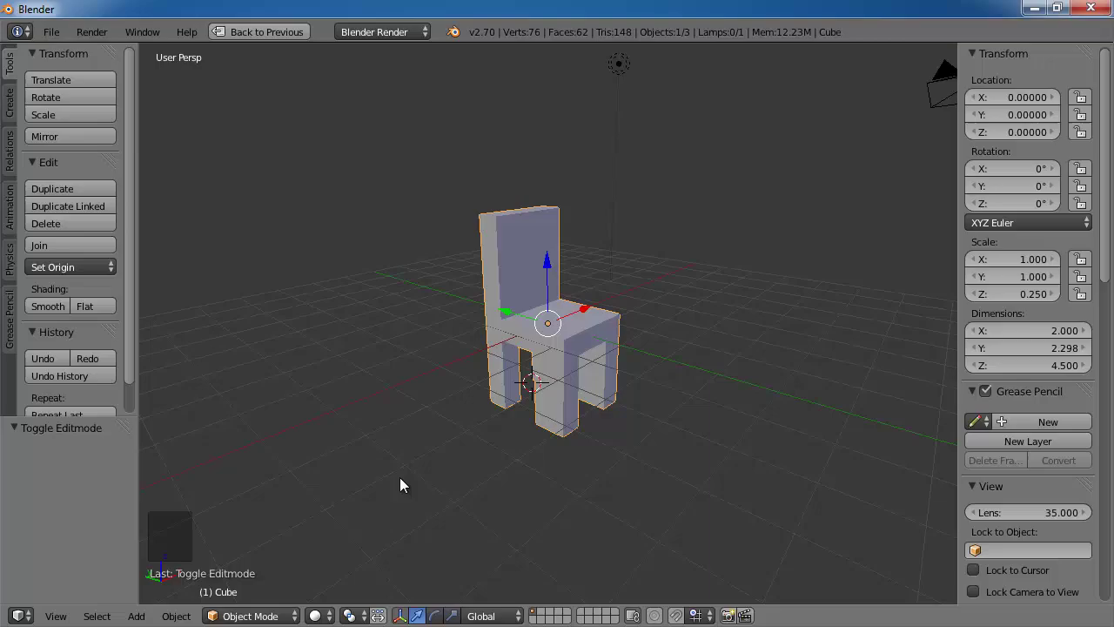